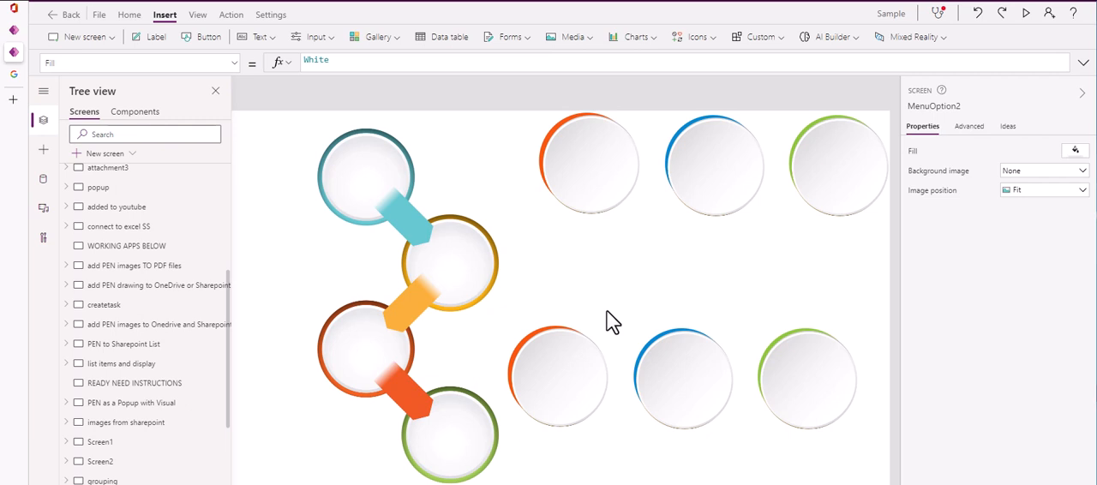
left_click(716, 38)
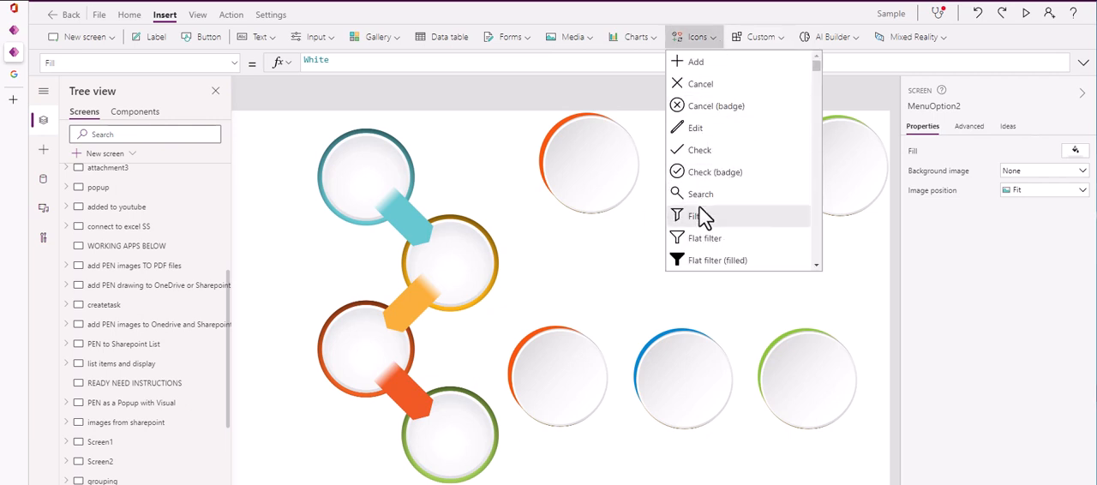
left_click(571, 98)
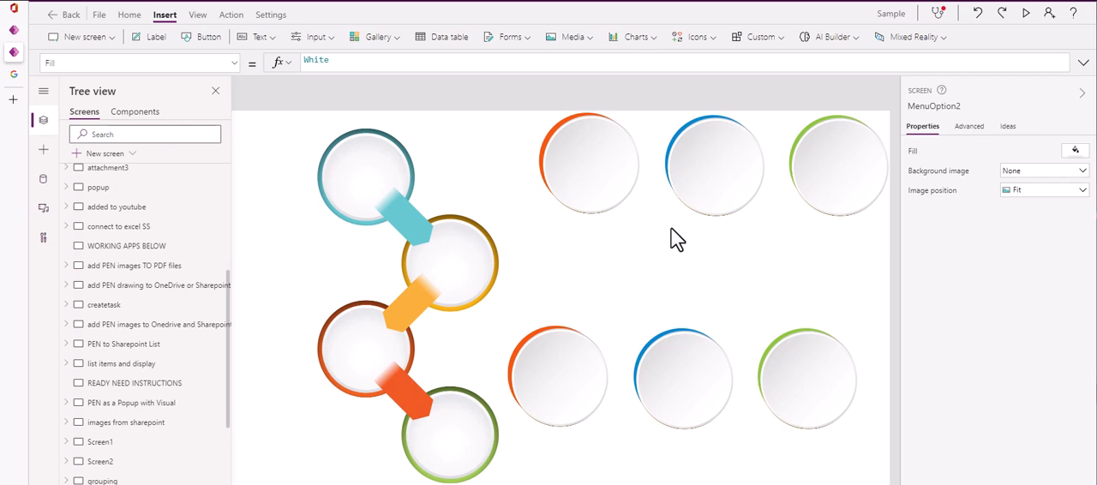
Try placing the green circle image from the app's media files on the screen at about 282 by 235
left_click(42, 181)
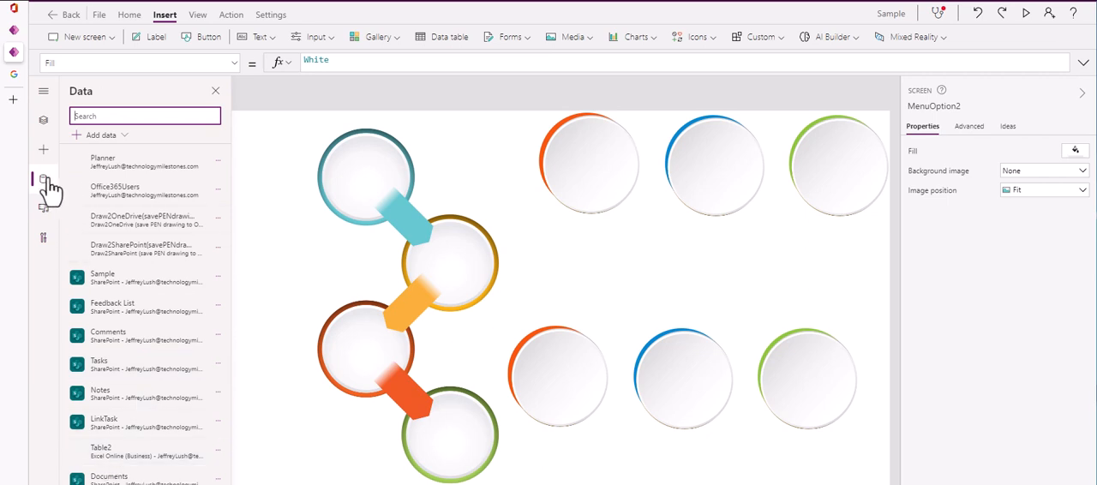
left_click(43, 207)
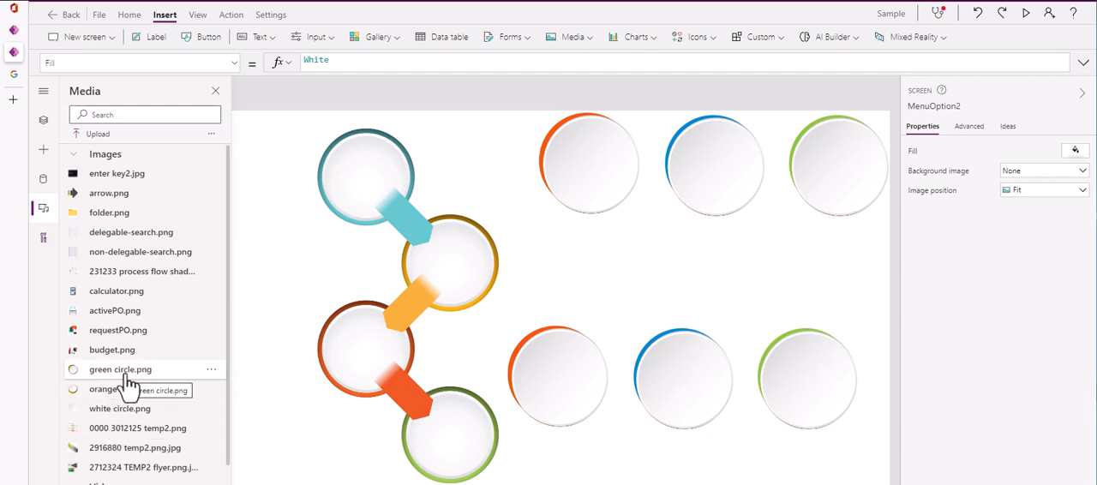
left_click_drag(124, 385, 334, 261)
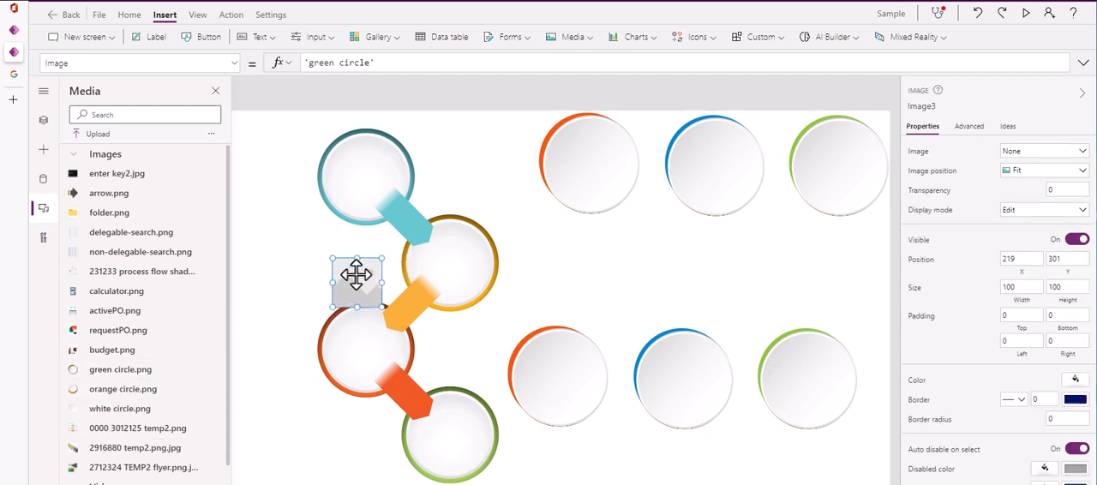
left_click_drag(382, 306, 471, 374)
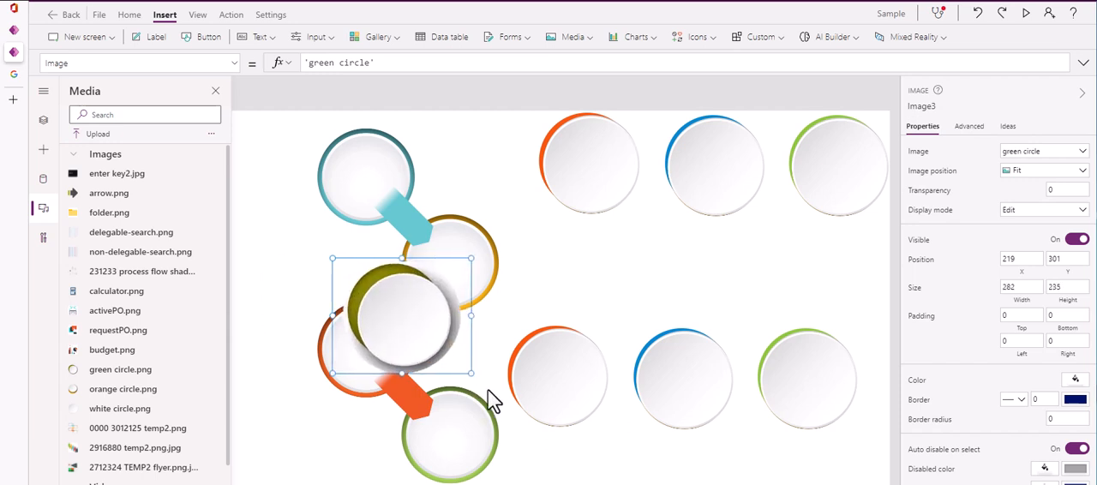
key("Delete")
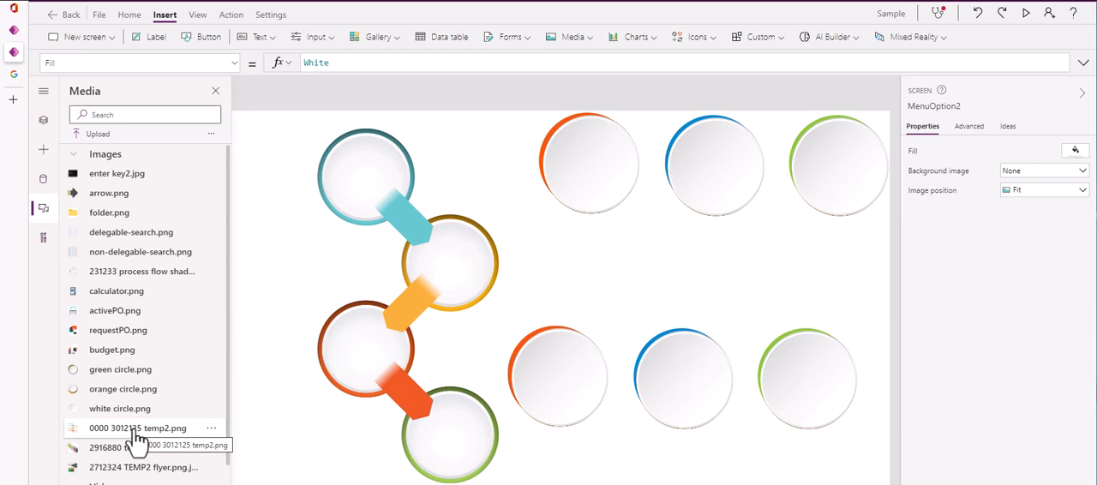
left_click_drag(466, 283, 473, 278)
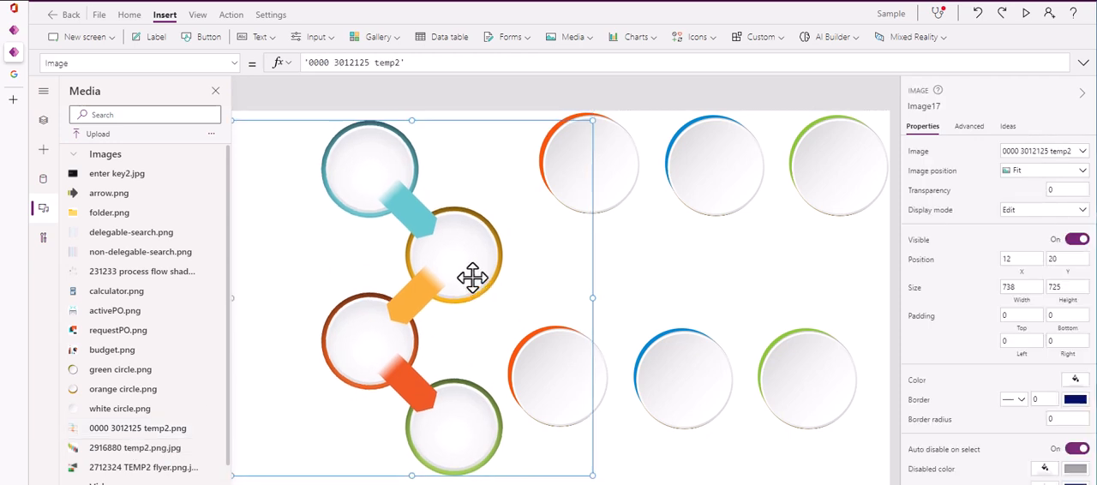
key("Delete")
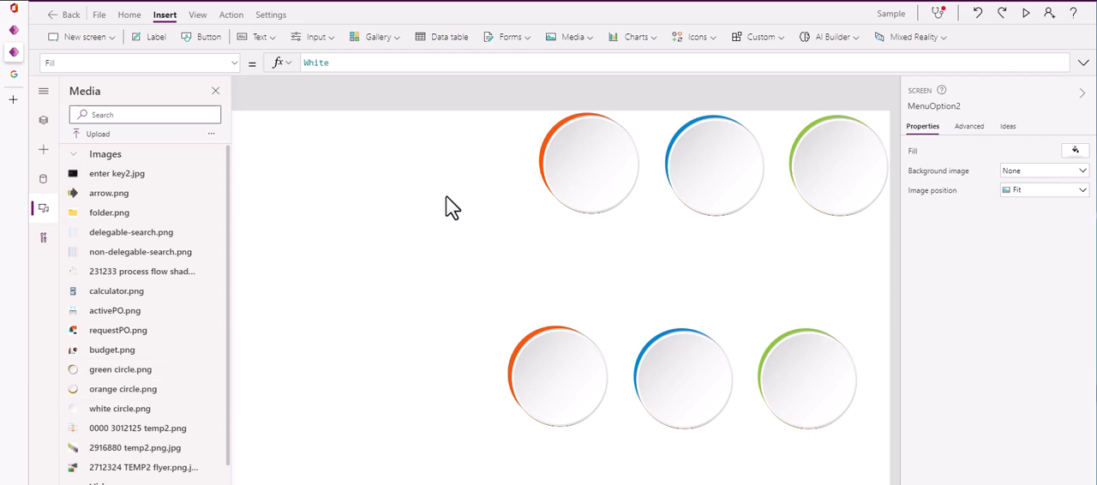
Show the tree of screens and move Container1_1 with the lower three circles to about X 92, Y 432
left_click(647, 137)
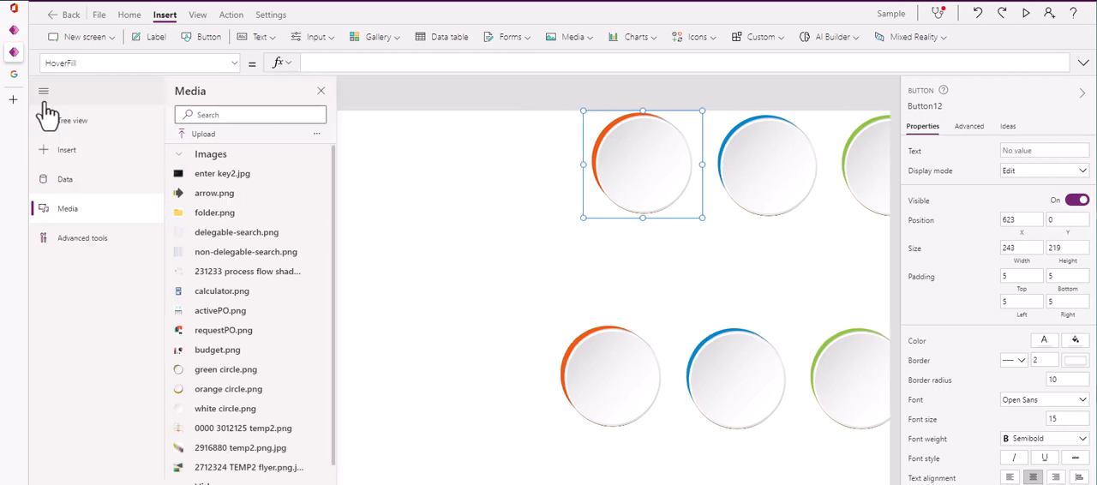
left_click(45, 121)
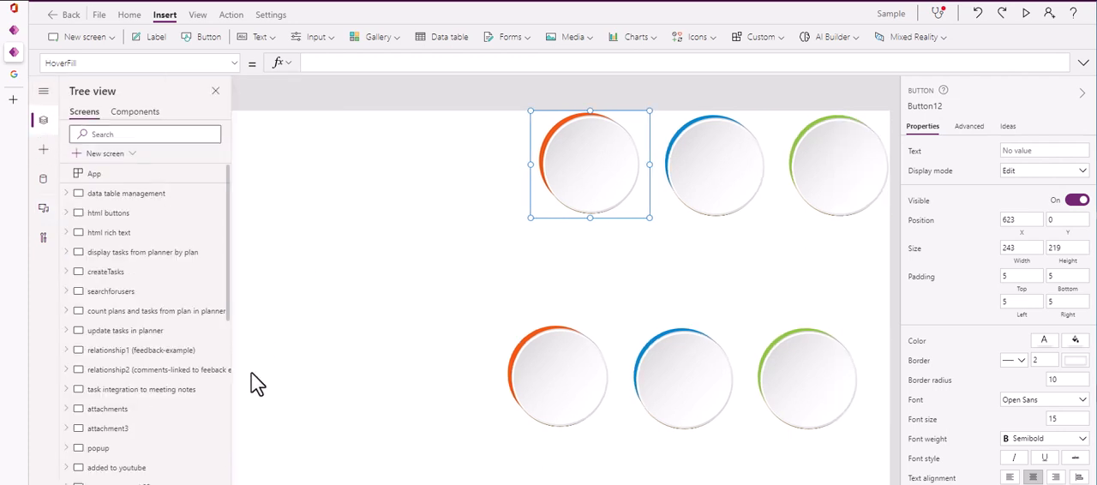
scroll(163, 397, "down", 10)
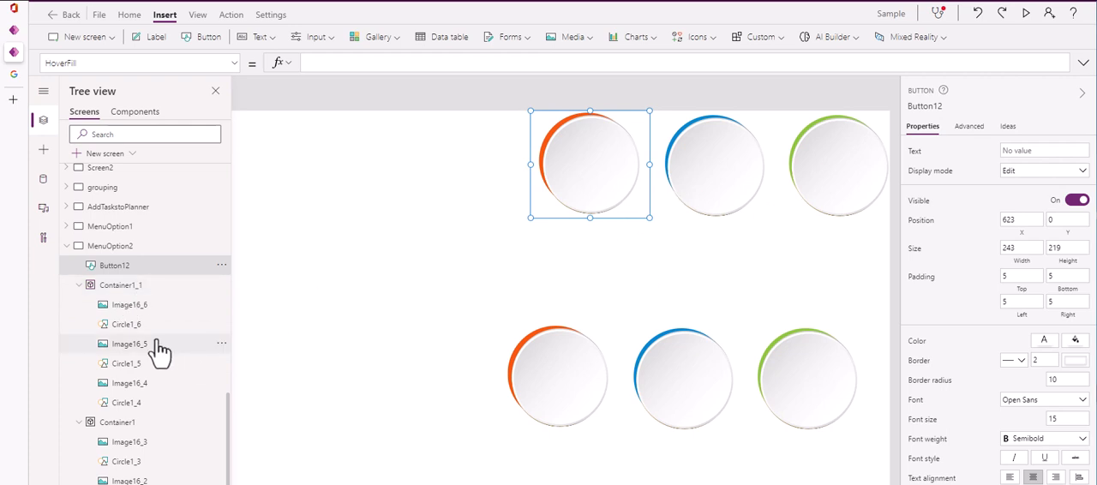
left_click(141, 288)
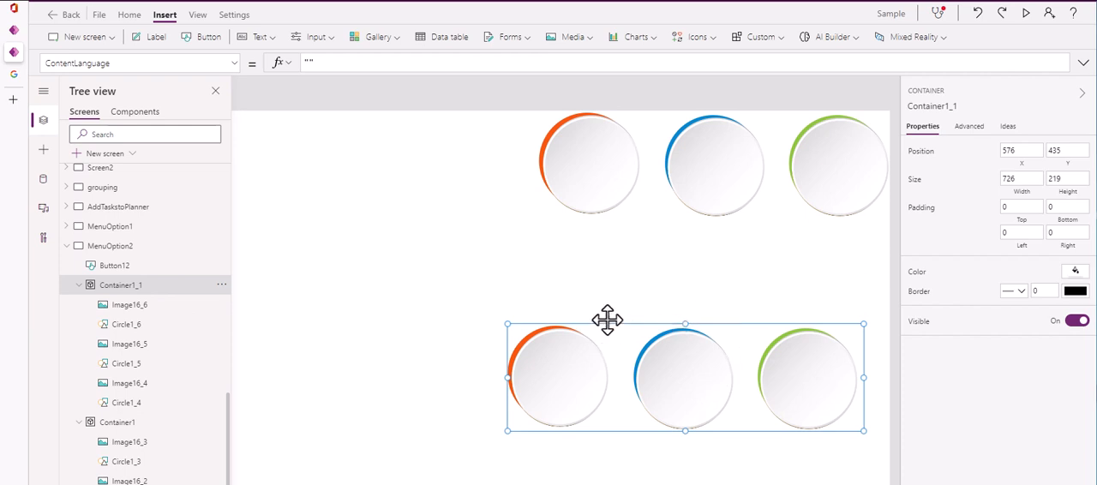
left_click_drag(606, 323, 369, 322)
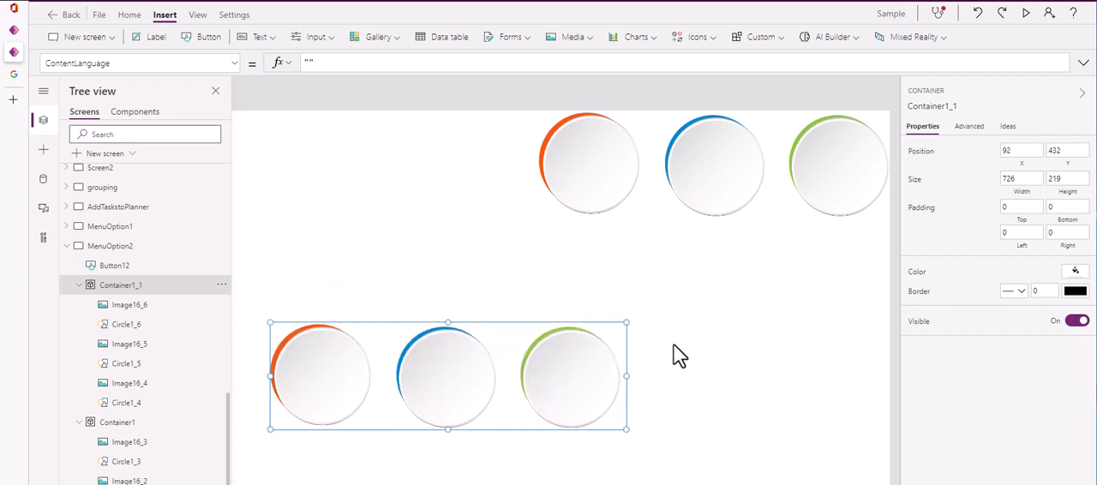
Move Container1_1 to about X 216, Y 428 and enlarge it to about 741 by 231
left_click(135, 317)
left_click(128, 326)
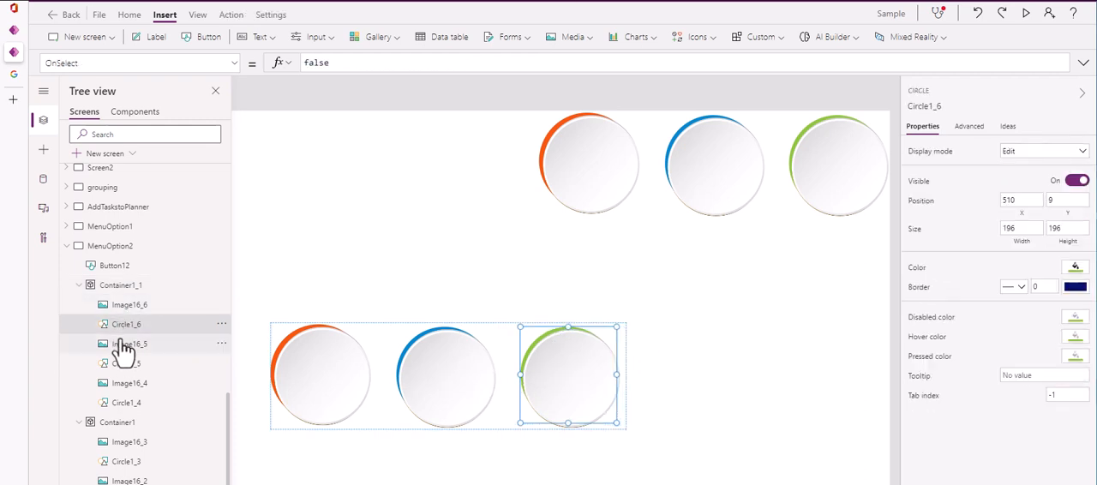
left_click(125, 290)
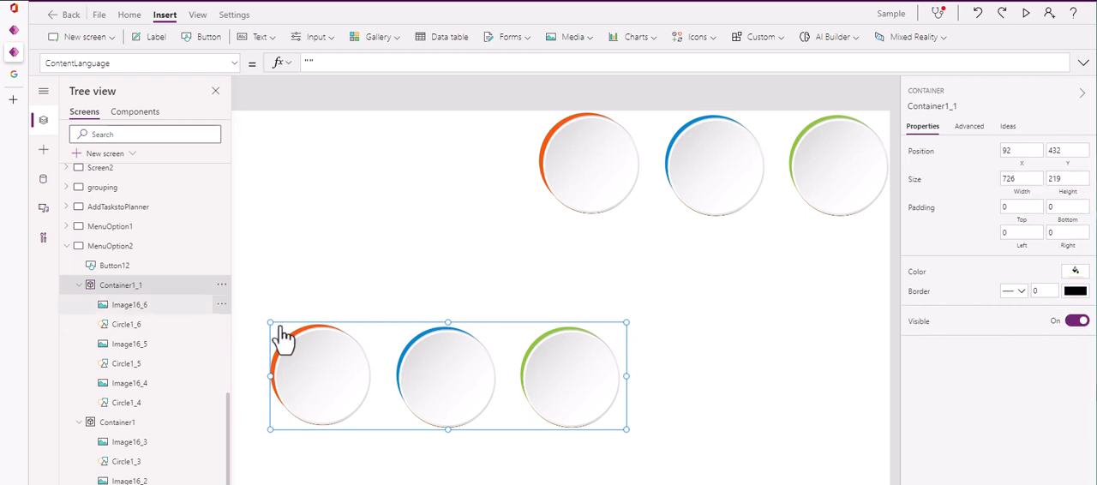
left_click_drag(512, 429, 571, 427)
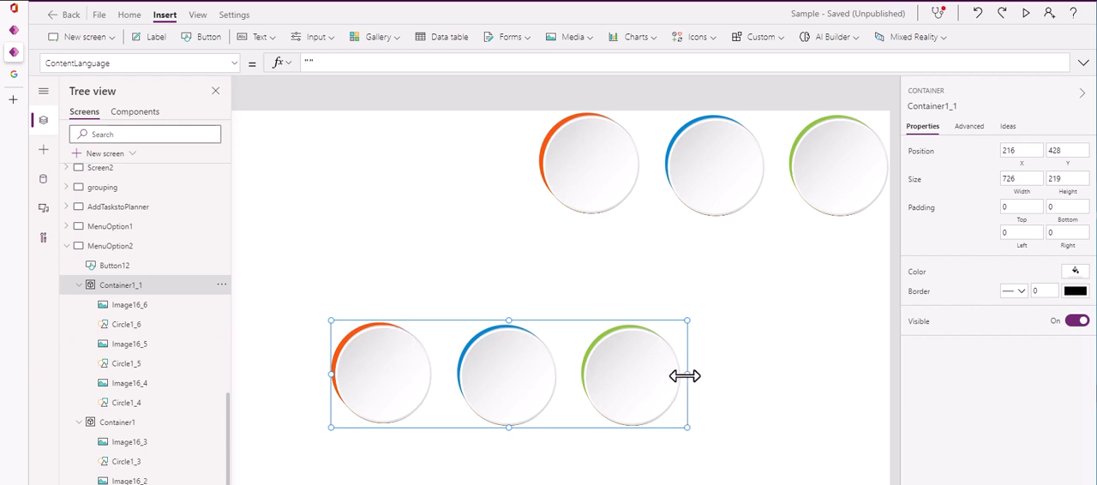
mouse_move(687, 427)
left_mouse_down()
mouse_move(598, 379)
mouse_move(666, 434)
mouse_move(694, 434)
left_mouse_up()
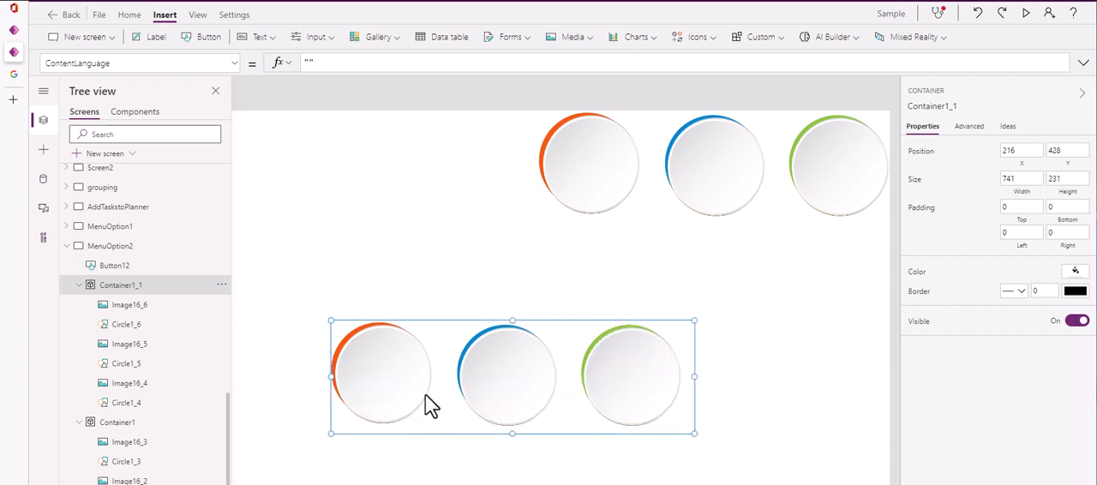
Examine the white circle image and the Circle1_6 shape that form the green circle in Container1_1
left_click(647, 374)
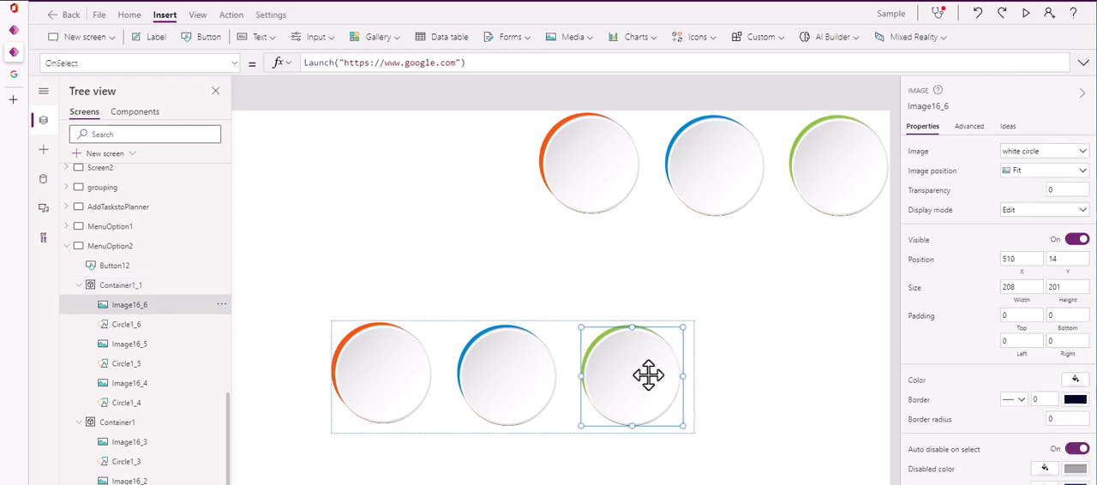
left_click(138, 326, "ctrl")
mouse_move(680, 423)
left_mouse_down()
mouse_move(657, 409)
mouse_move(676, 425)
left_mouse_up()
left_click(757, 390)
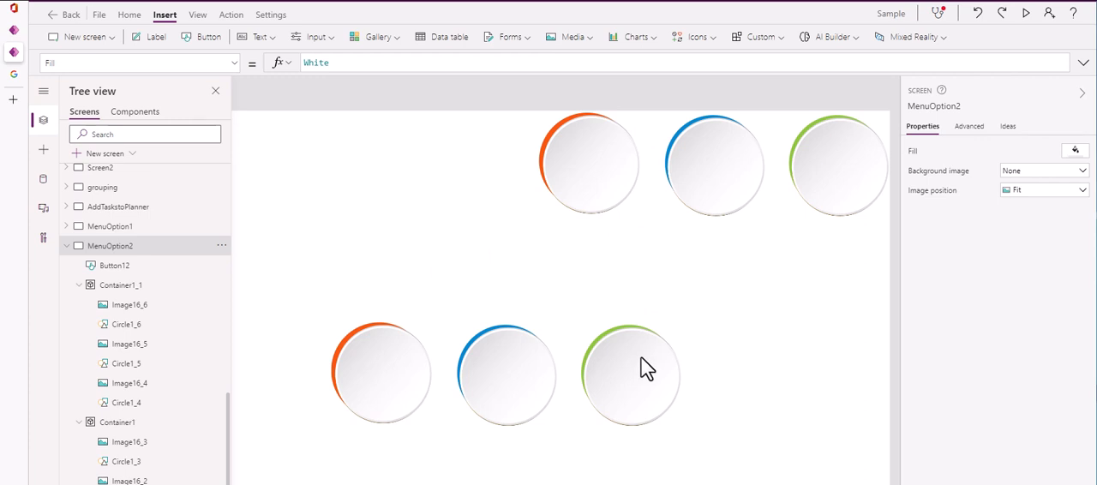
Insert a new button on the MenuOption2 screen and enlarge it to about 311 by 217
left_click(581, 145)
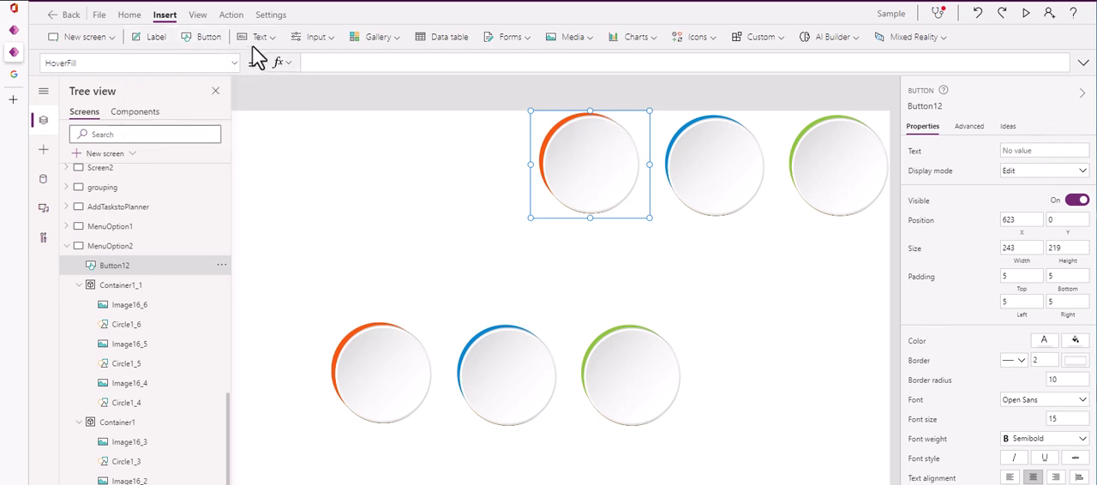
left_click(210, 38)
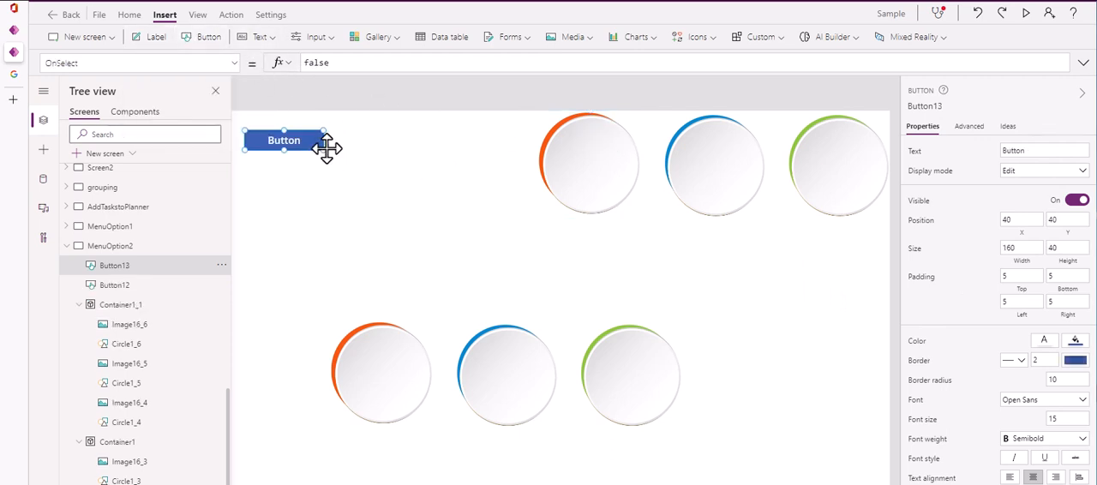
left_click_drag(325, 150, 399, 236)
Examine the fill colour choices, border and text properties of Button12 over the upper orange circle
left_click(532, 194)
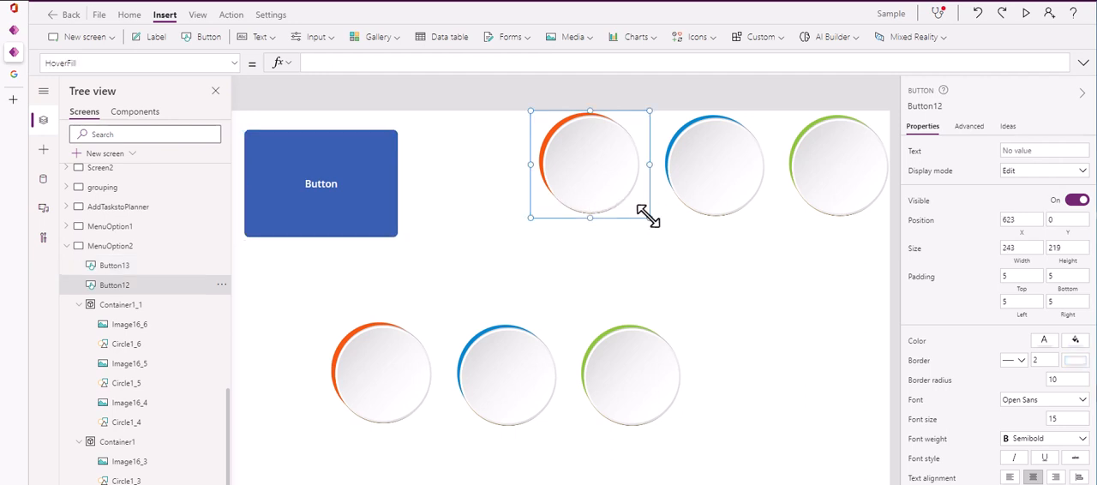
scroll(997, 319, "down", 1)
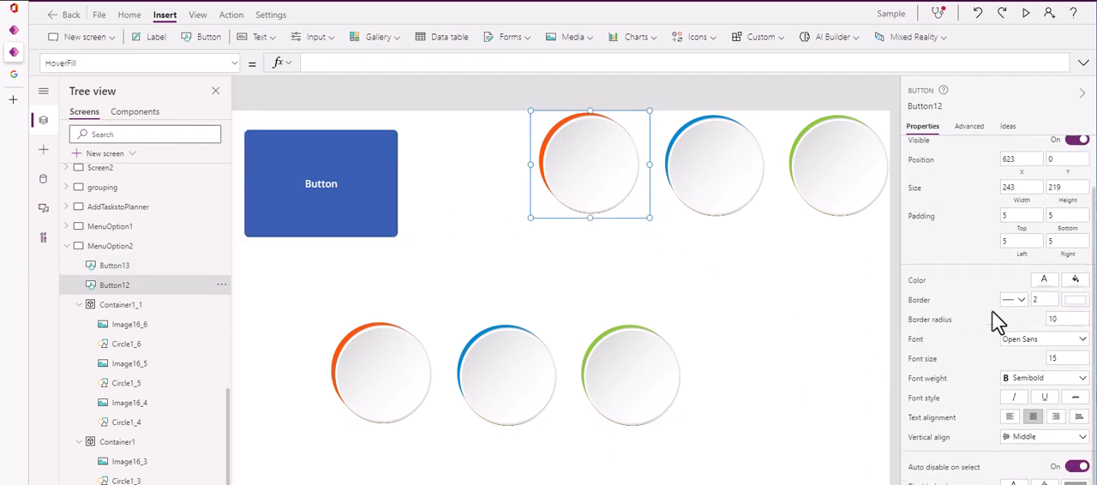
left_click(1075, 259)
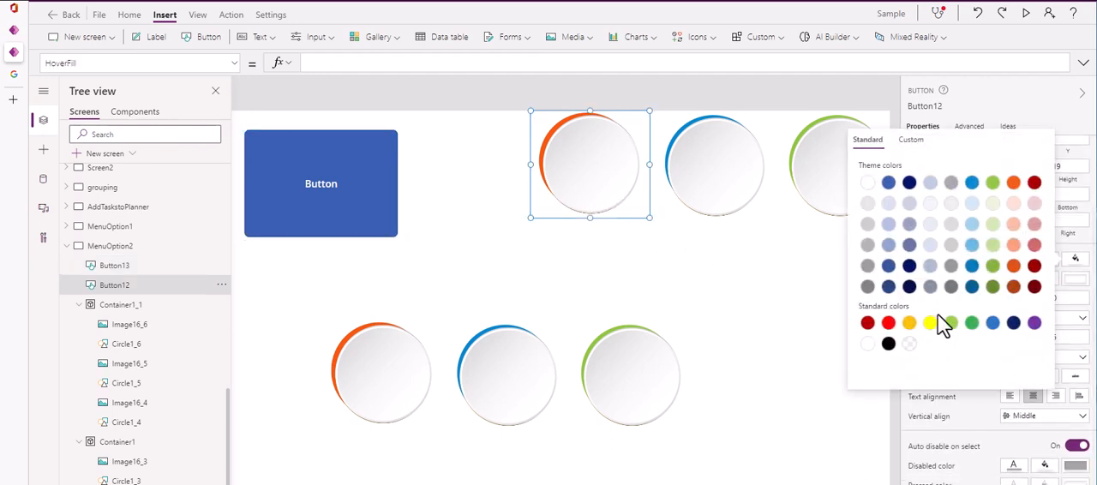
left_click(759, 313)
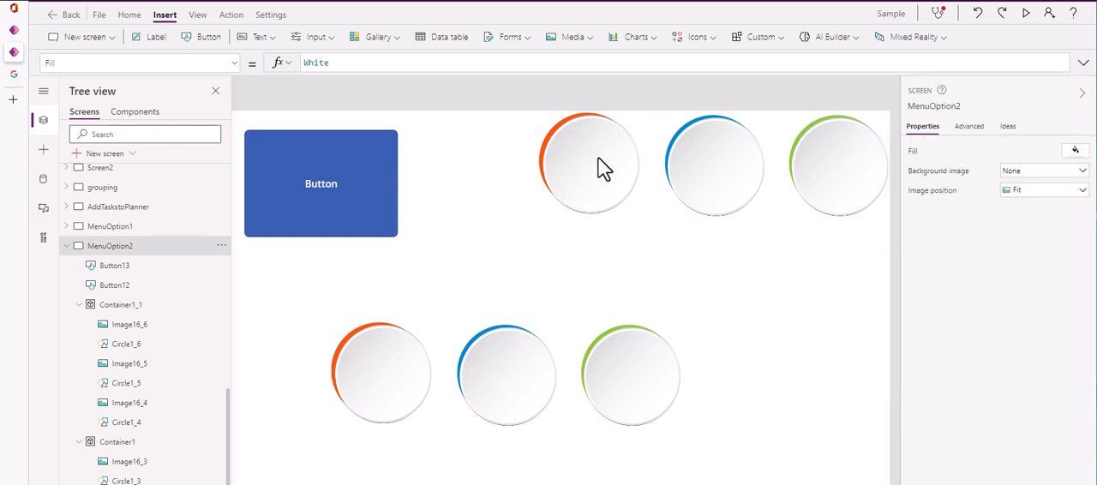
left_click(643, 163)
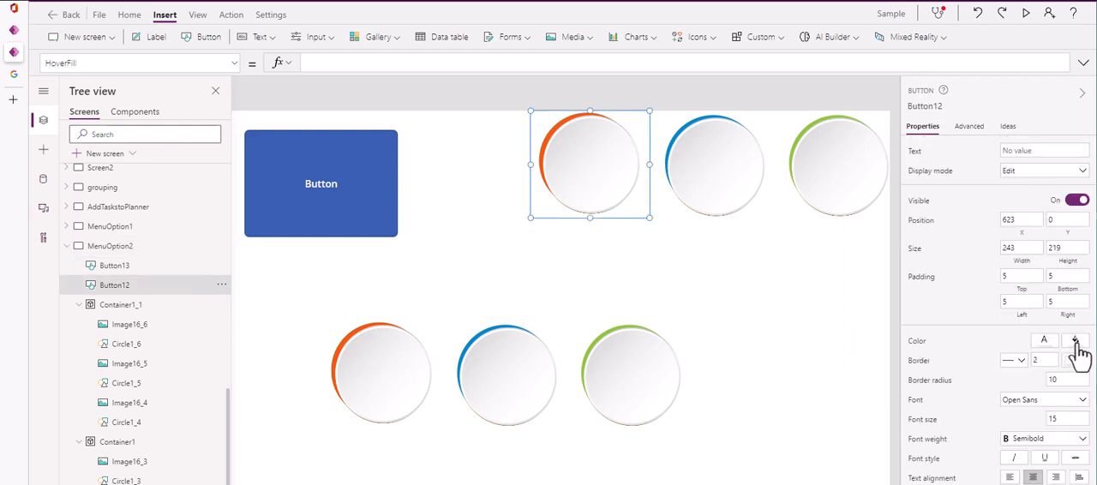
left_click(1076, 341)
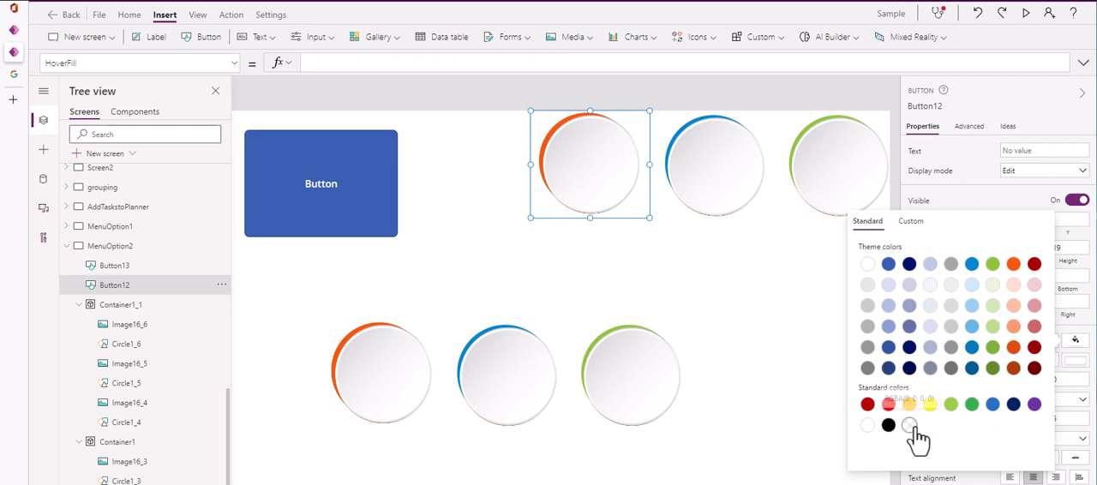
left_click(988, 197)
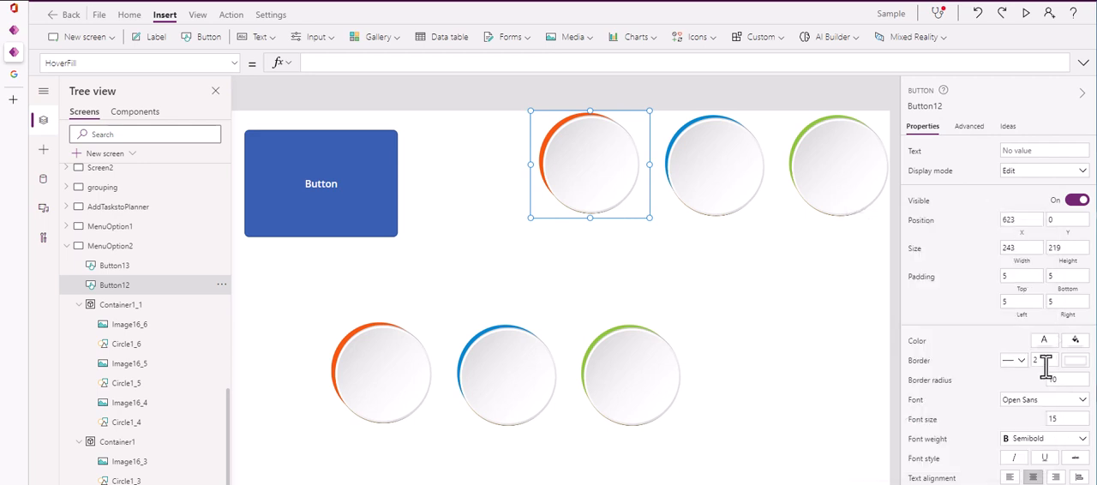
scroll(1045, 367, "down", 1)
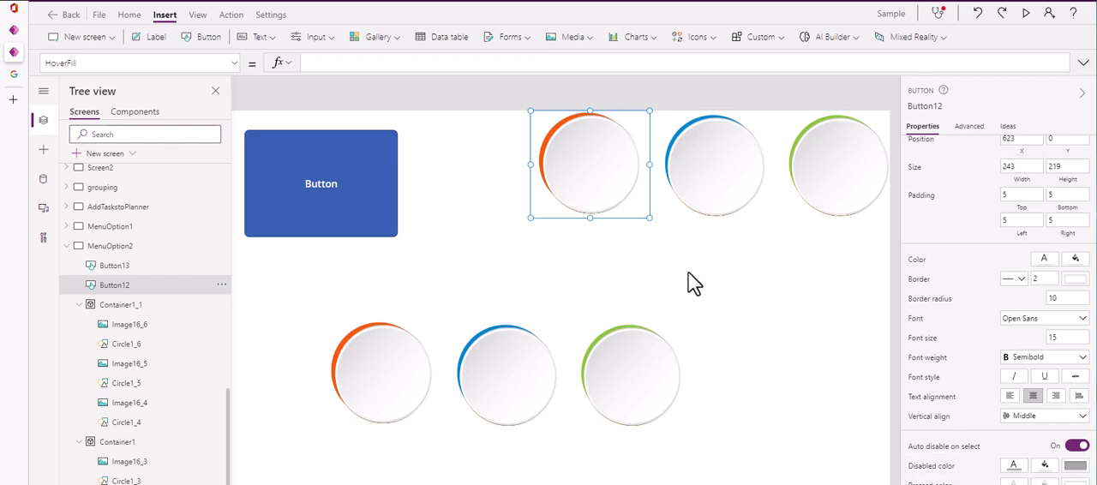
scroll(969, 306, "up", 2)
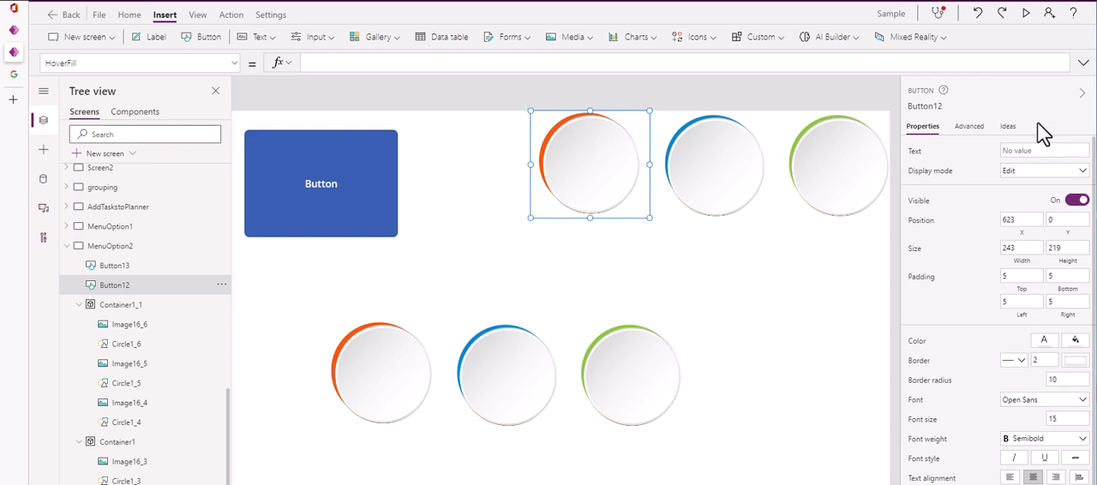
Set the text of Button12 over the upper orange circle to BUTTON
left_click(1026, 151)
type("BUTTON")
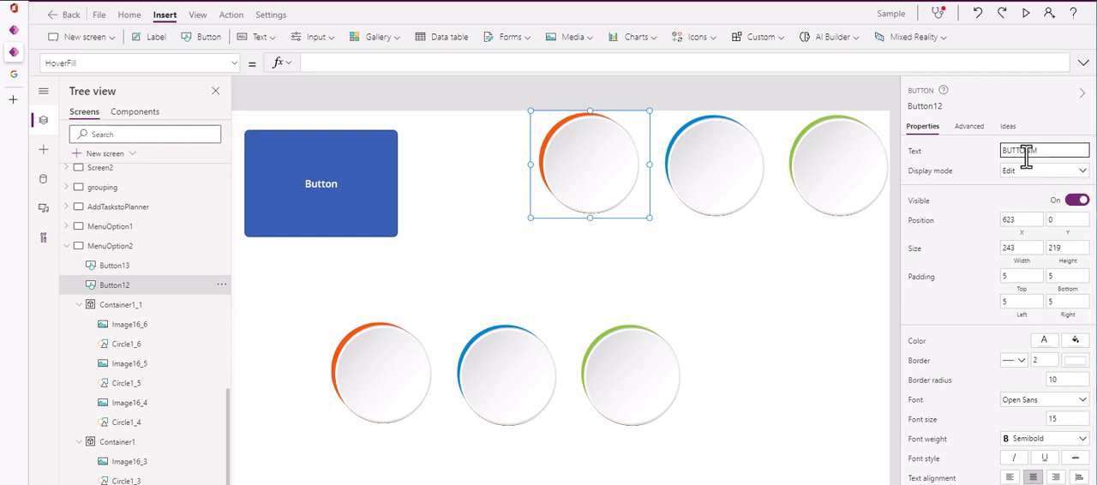
key("Tab")
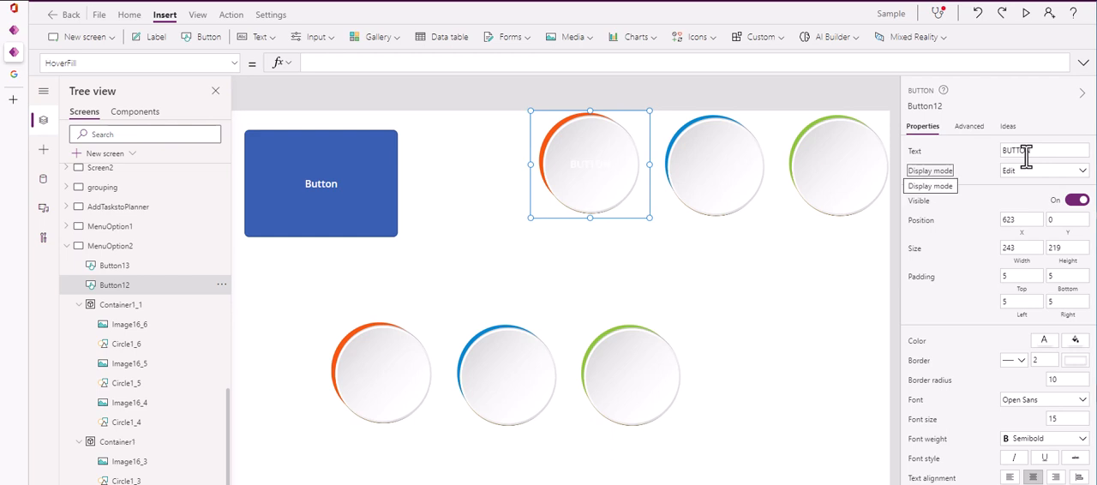
left_click(791, 310)
Move the blue button to about X 67, Y 2 and start a preview of the app
left_click_drag(396, 187, 381, 168)
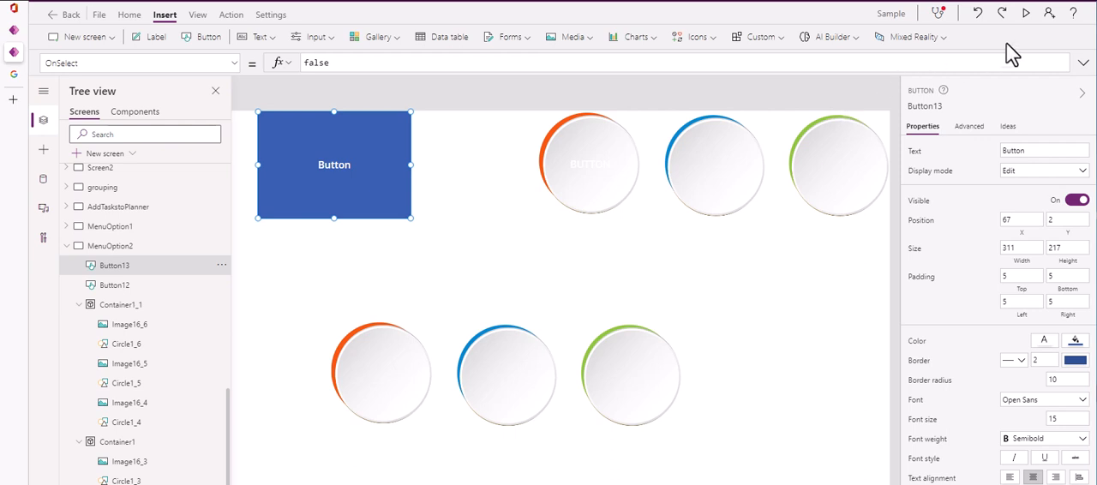
left_click(1026, 13)
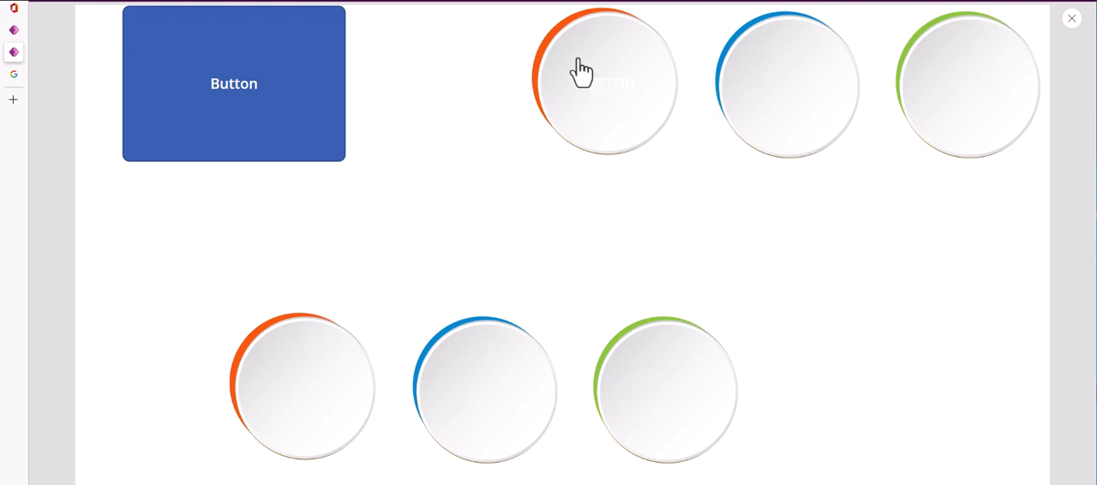
Test the transparent BUTTON over the upper orange circle and the blue button in the preview, returning to the app after each launched page
left_click(610, 101)
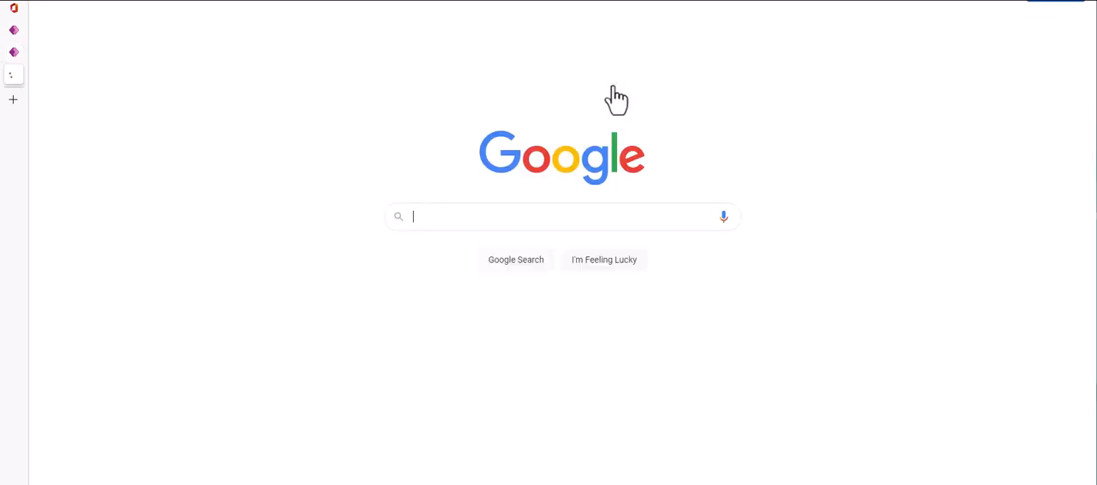
left_click(13, 53)
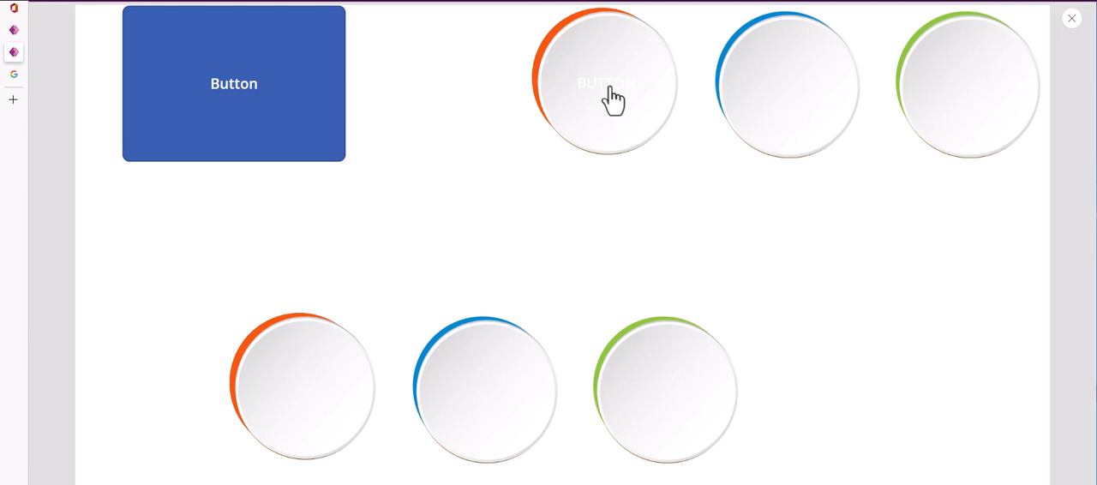
left_click(231, 79)
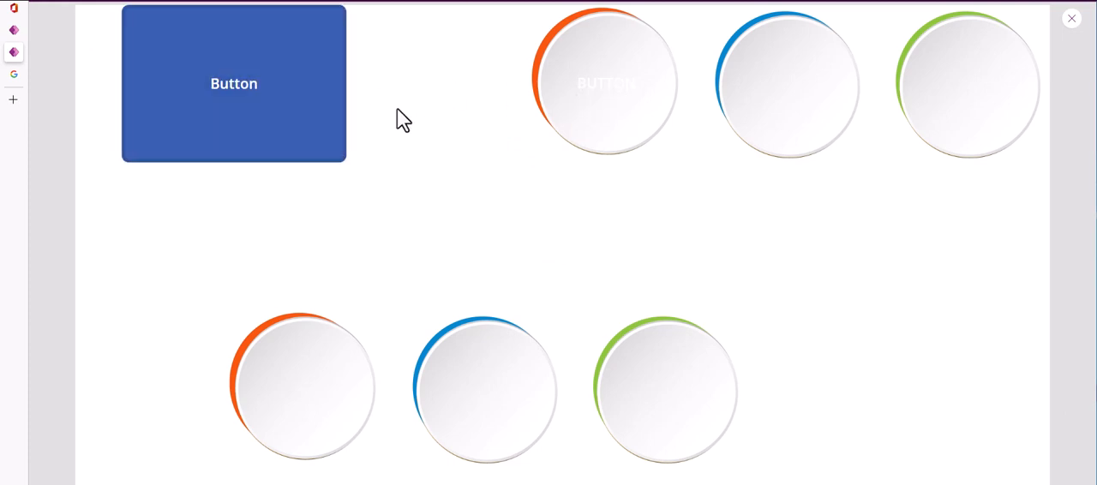
left_click(281, 85)
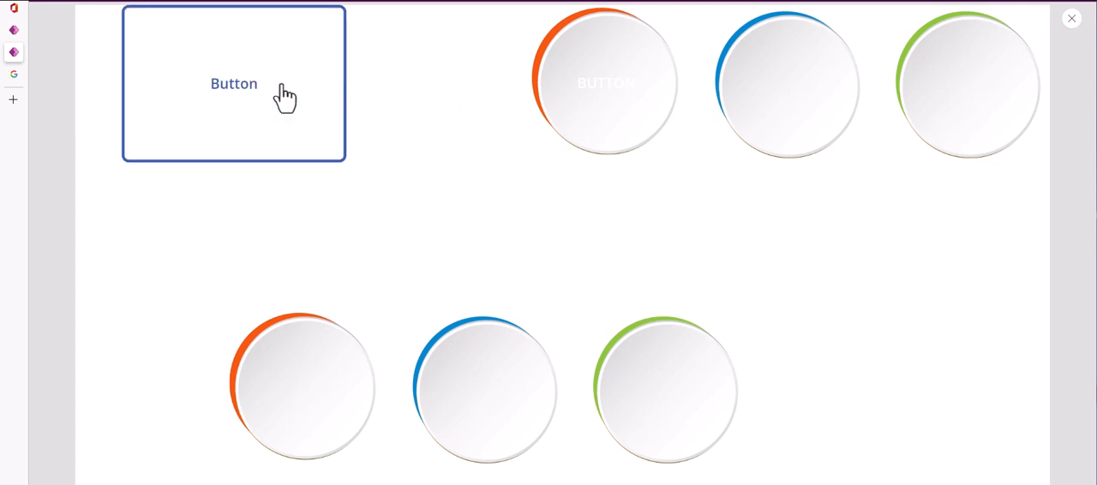
left_click(618, 96)
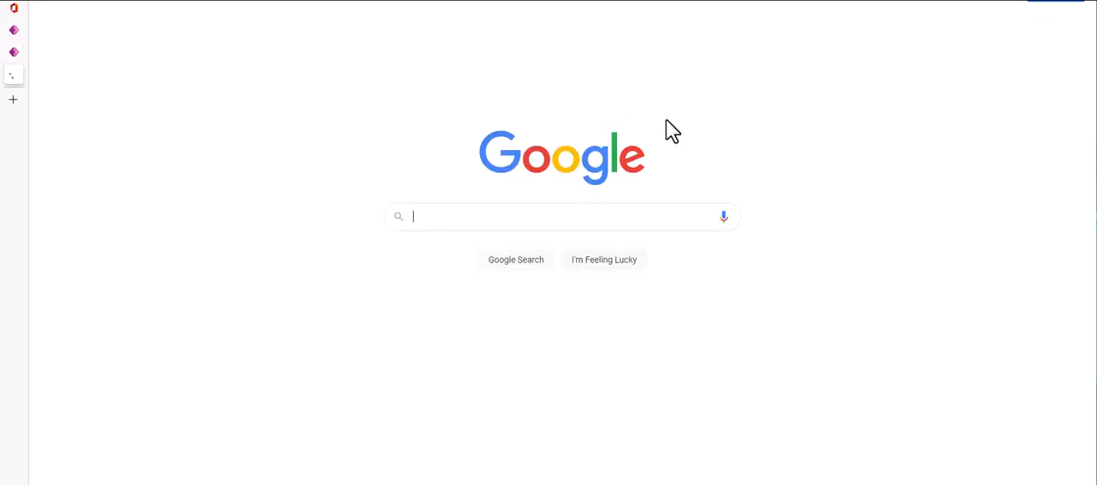
left_click(16, 56)
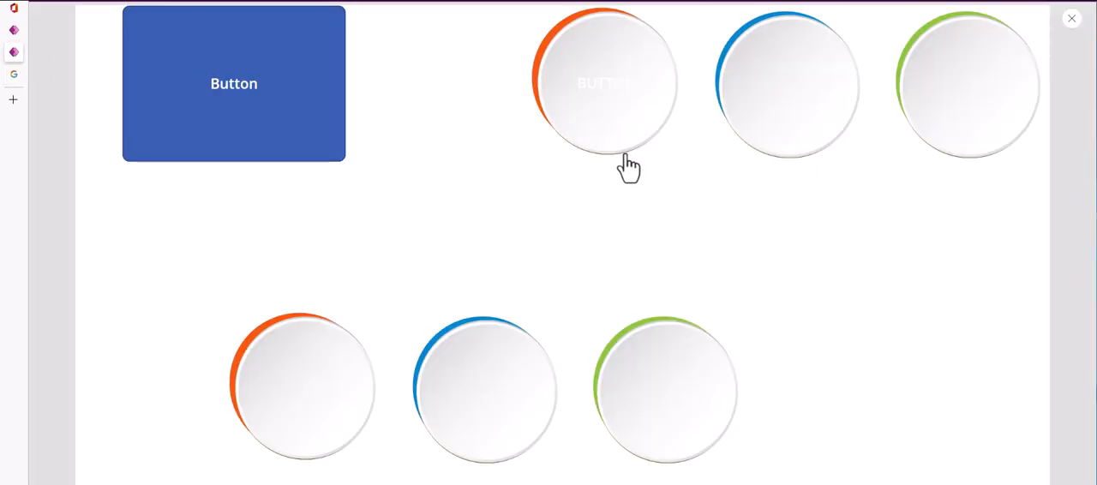
Test the lower green circle in the preview, return to the app and close the preview
left_click(671, 393)
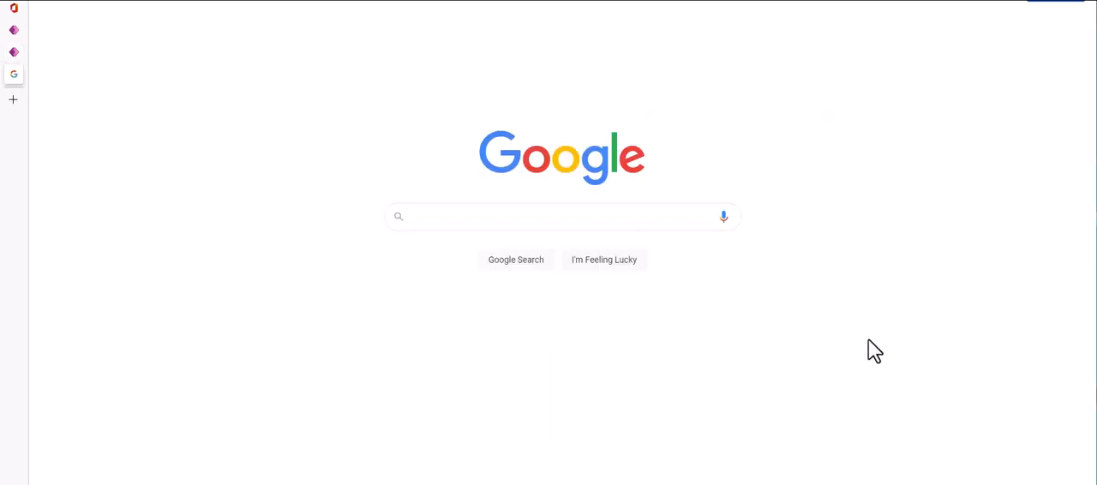
left_click(13, 52)
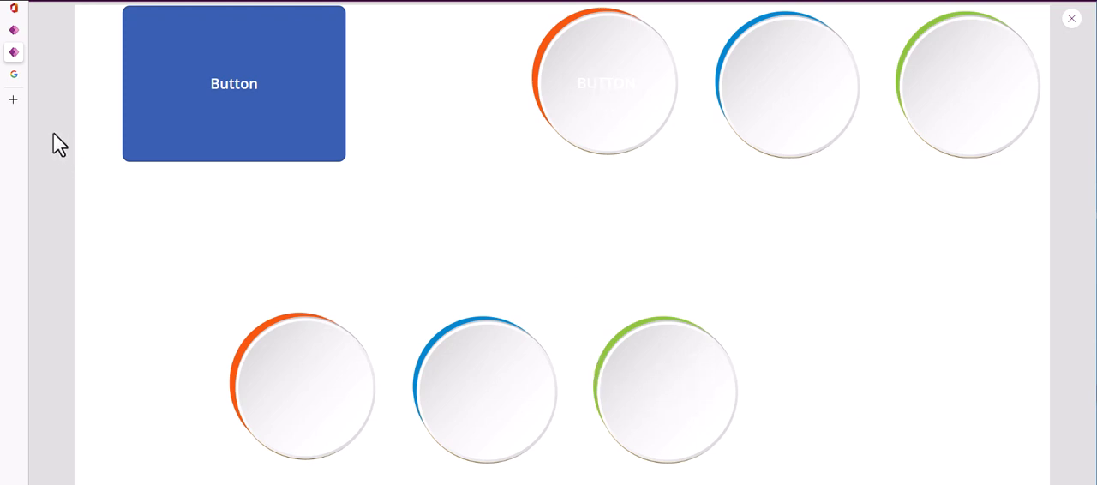
left_click(1072, 18)
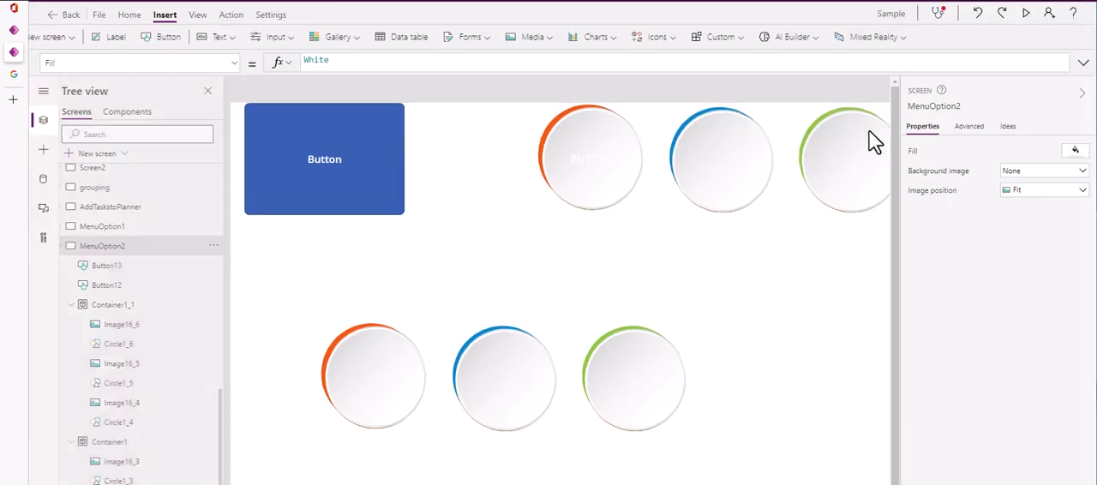
Examine the OnSelect formula of Button12 over the upper orange circle
left_click(625, 164)
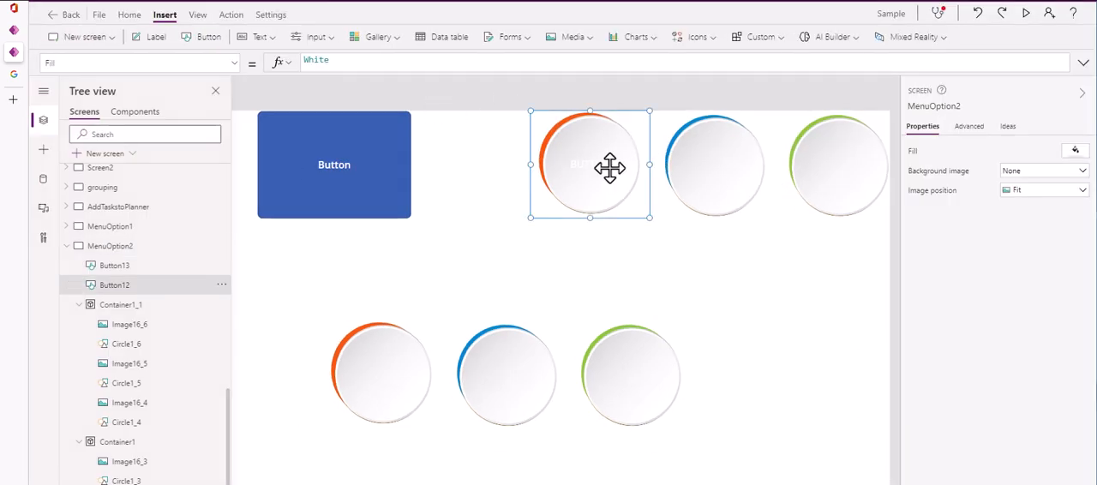
left_click(234, 63)
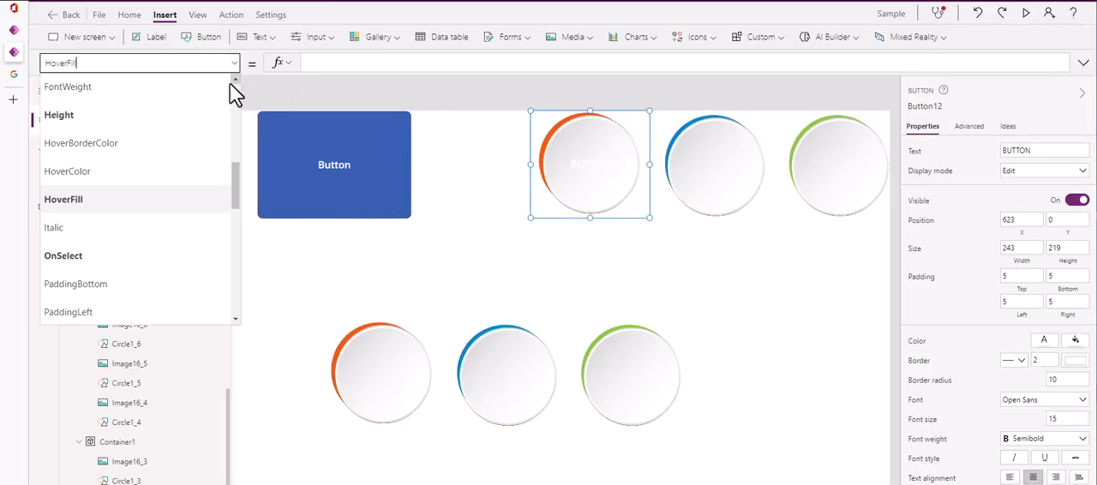
left_click(169, 257)
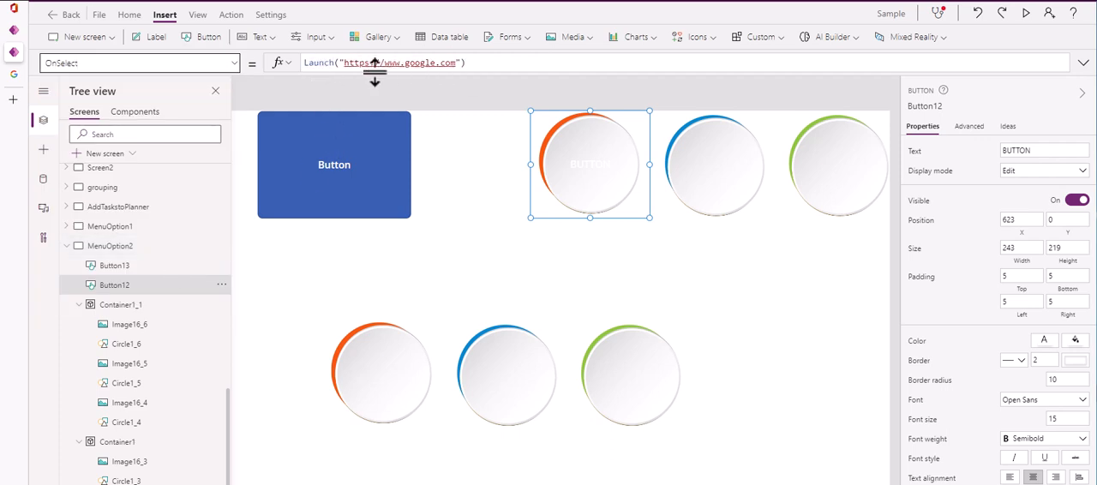
Examine the OnSelect formulas and properties of the lower green circle's white image Image16_6 and its coloured shape Circle1_6
left_click(635, 405)
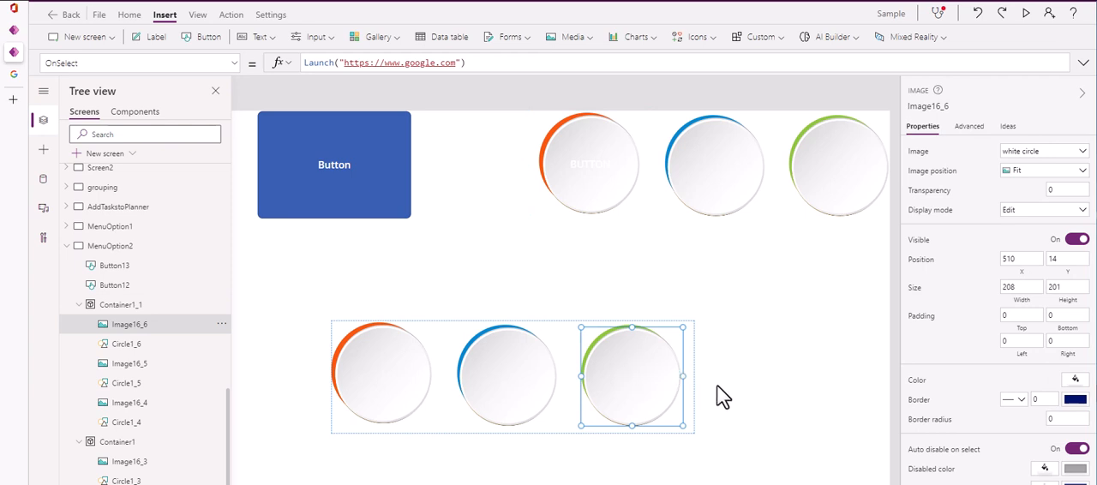
left_click(129, 346)
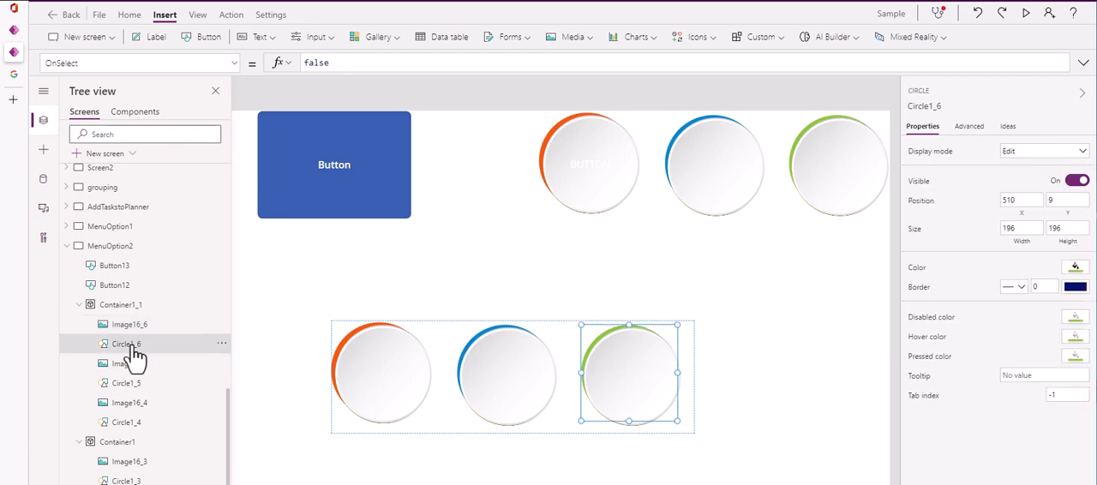
left_click(120, 324)
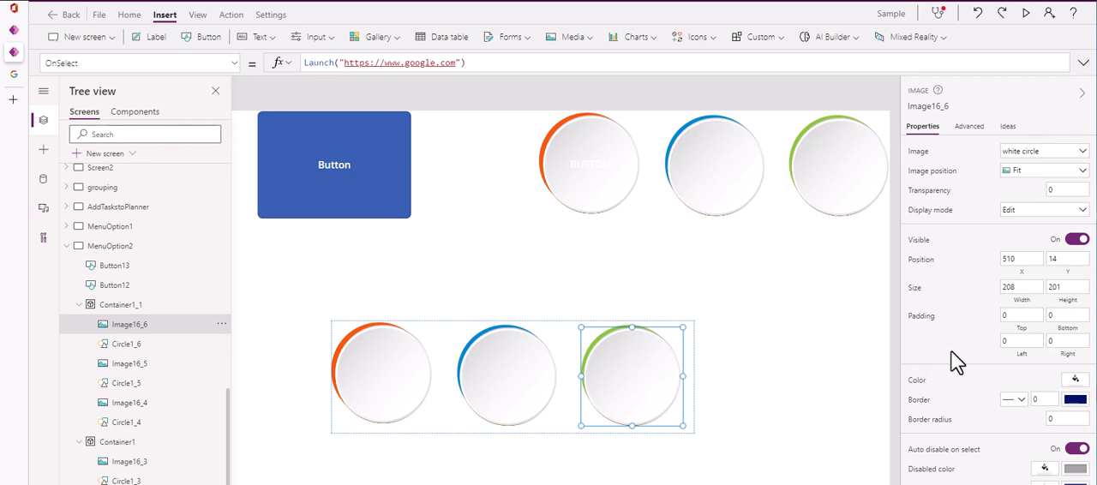
scroll(951, 350, "down", 1)
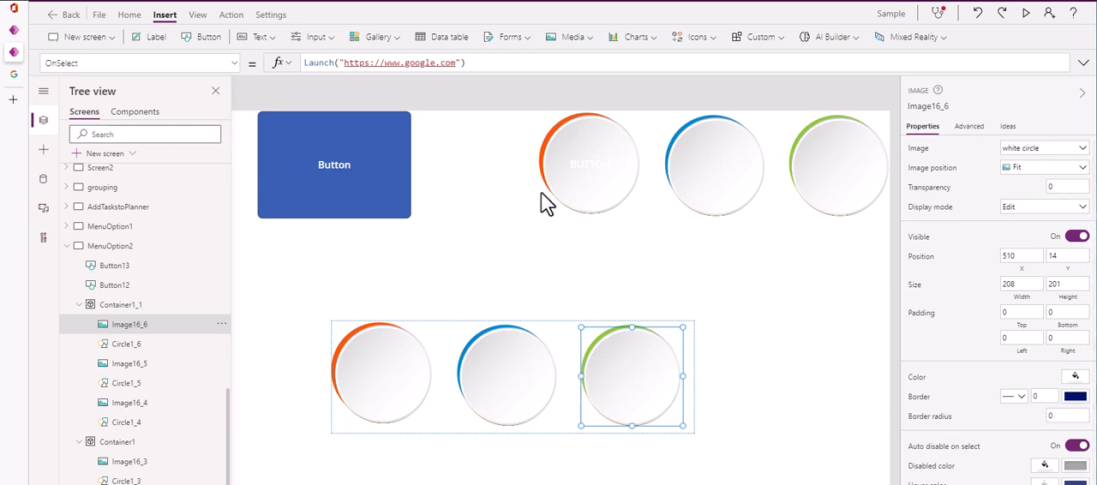
left_click(763, 311)
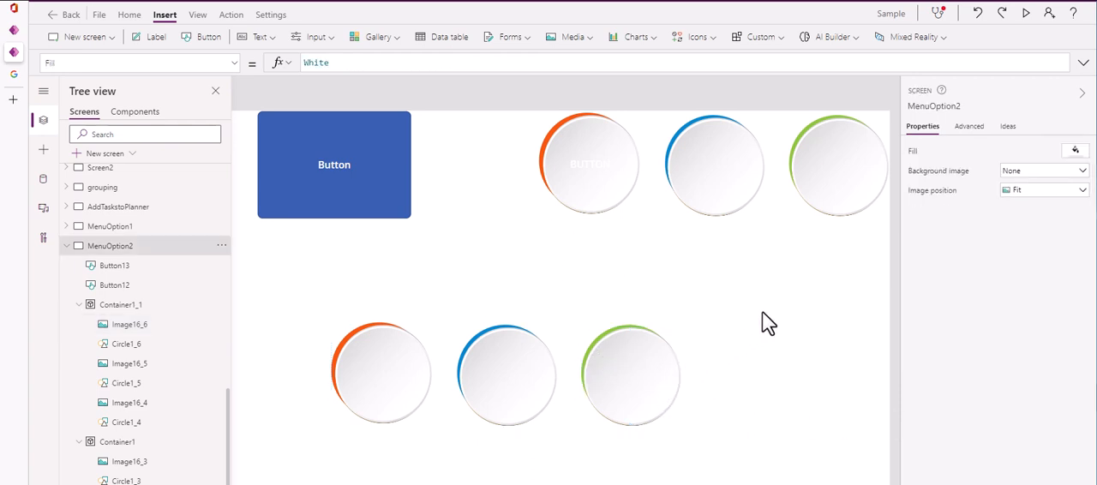
left_click(631, 372)
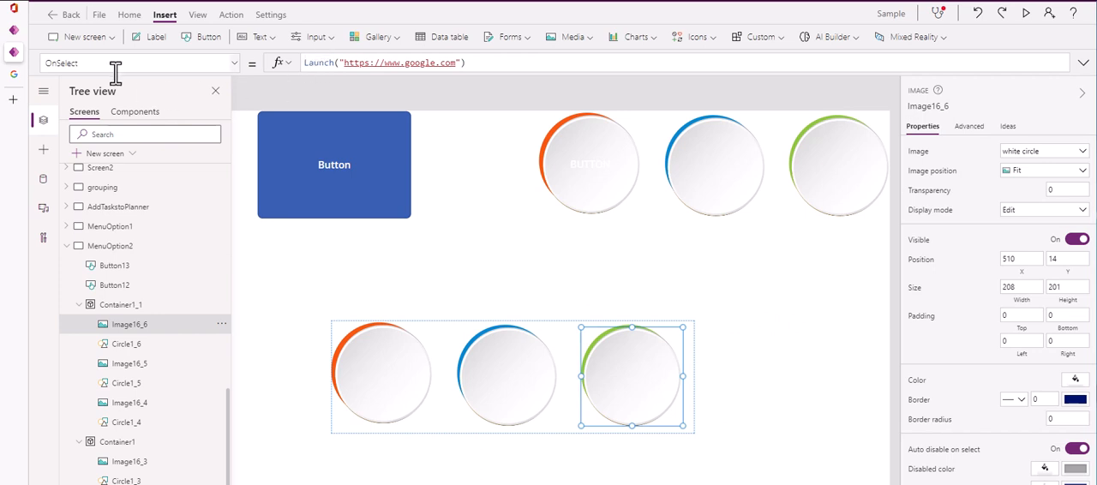
left_click(755, 368)
left_click(634, 393)
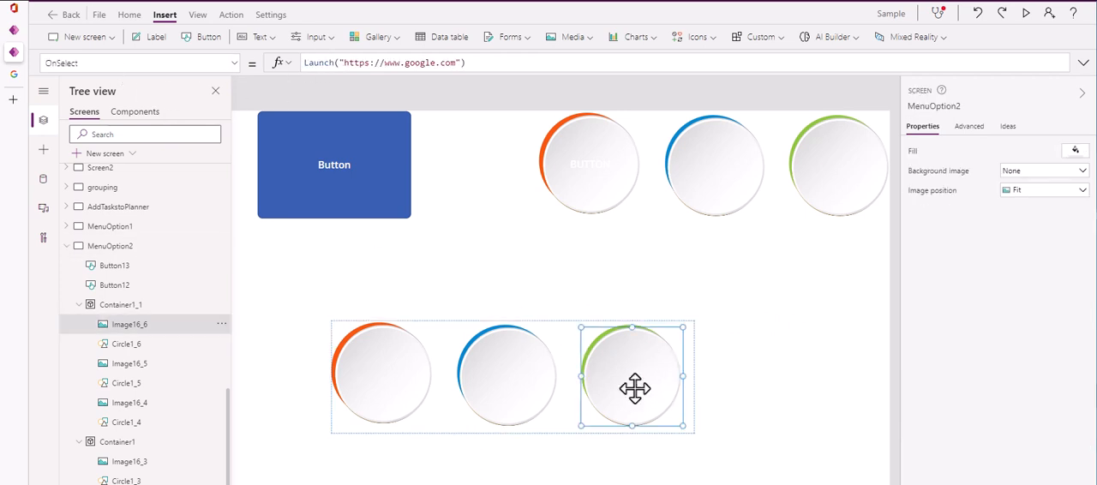
left_click(797, 333)
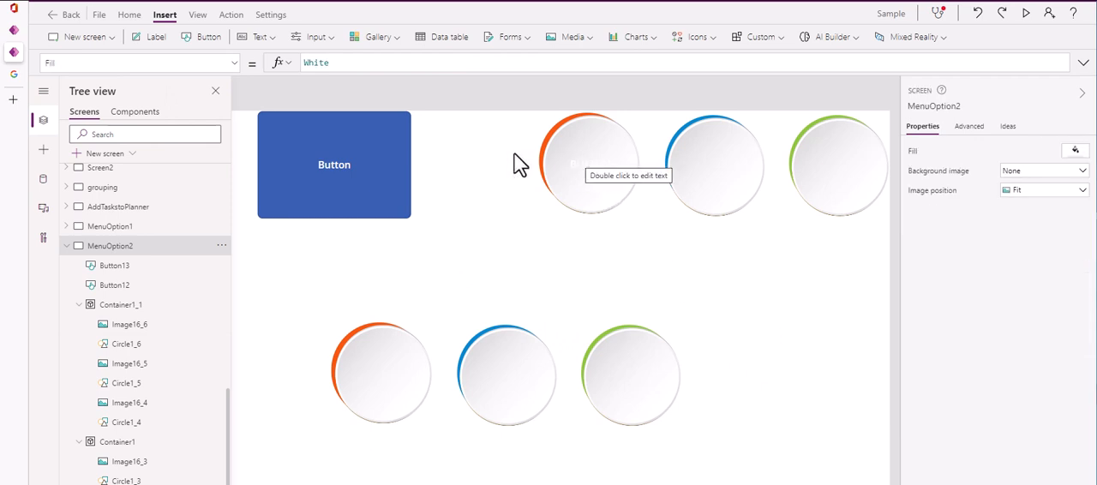
Shrink the blue button to about 129 by 124
left_click(396, 157)
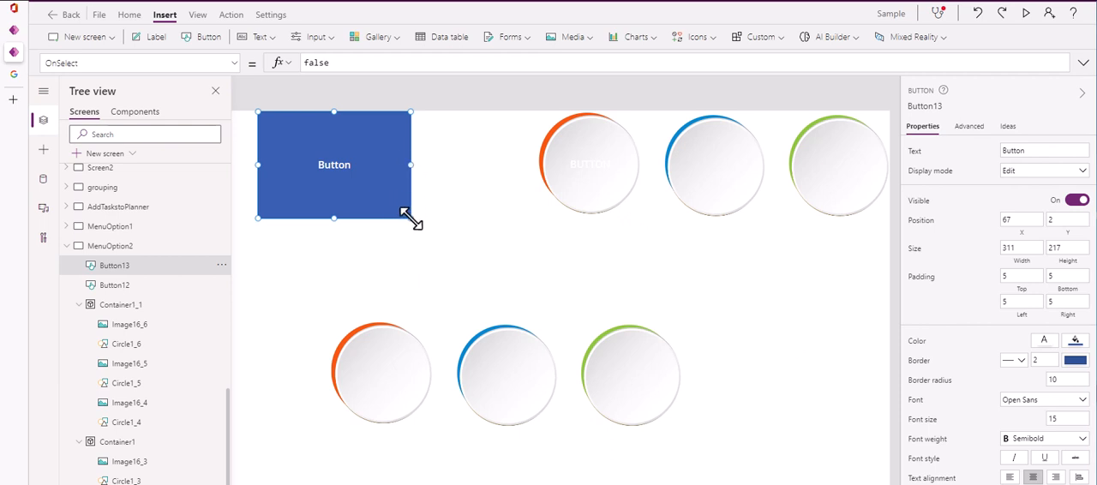
left_click_drag(410, 217, 322, 173)
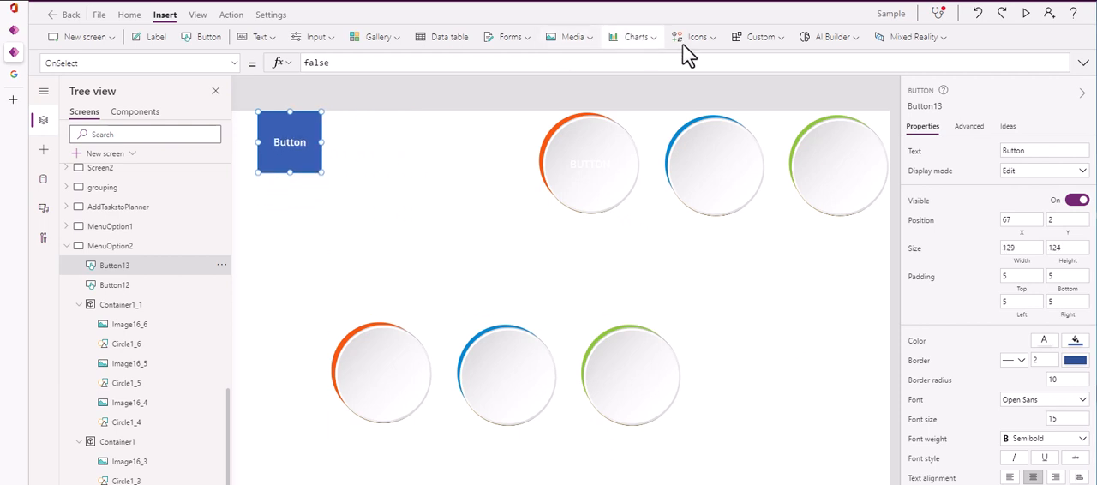
left_click(365, 152)
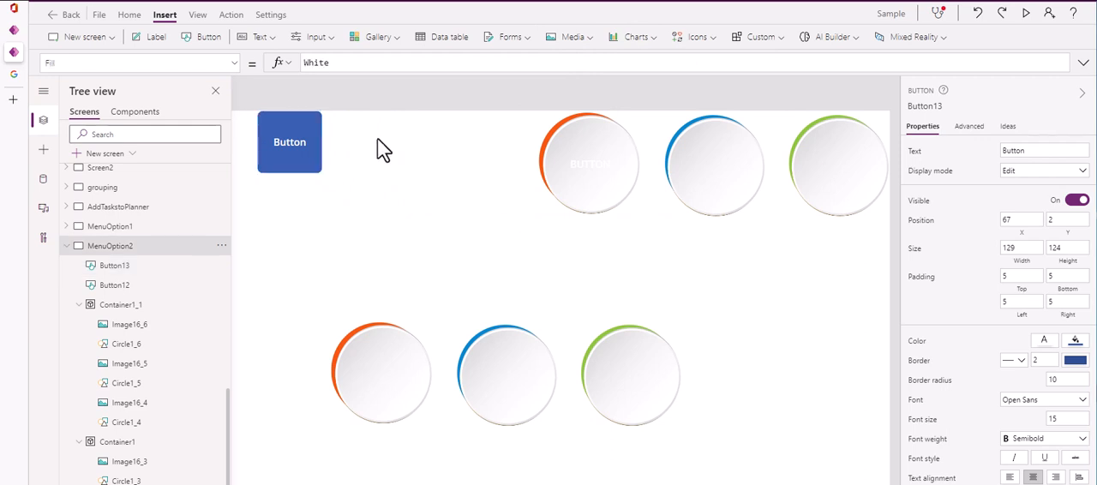
Insert a circle shape, place it beside the blue button at about X 336, Y 26, and delete it
left_click(708, 40)
scroll(741, 243, "down", 10)
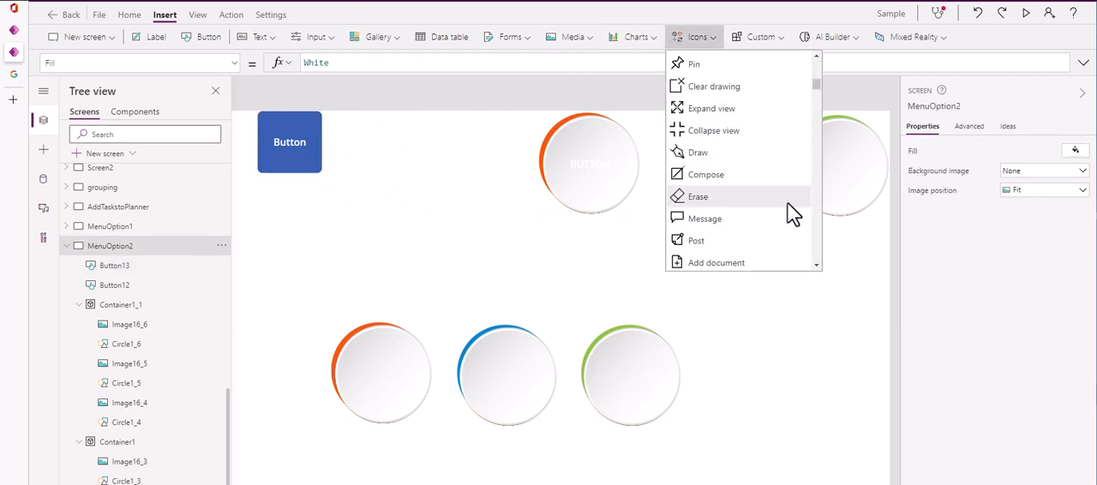
scroll(778, 205, "down", 5)
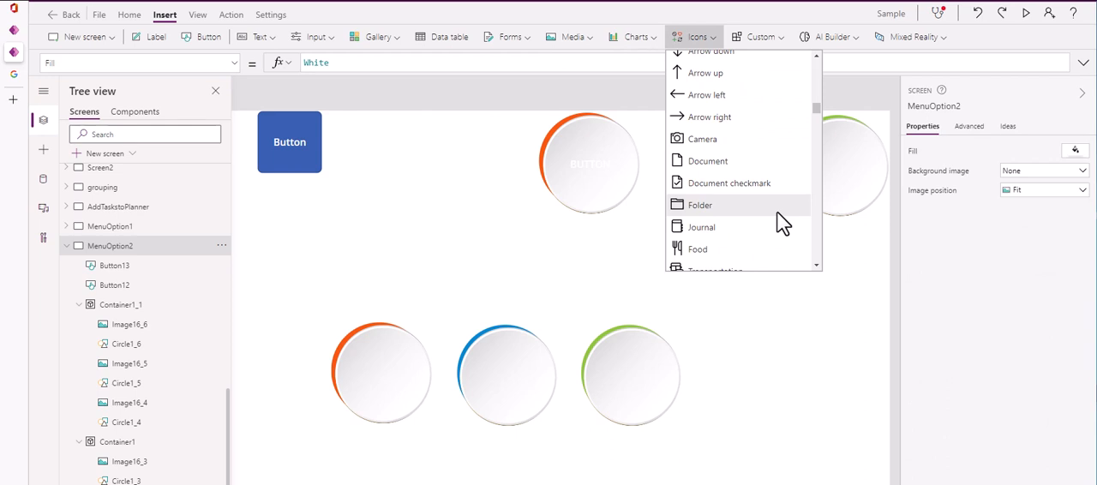
scroll(722, 189, "down", 2)
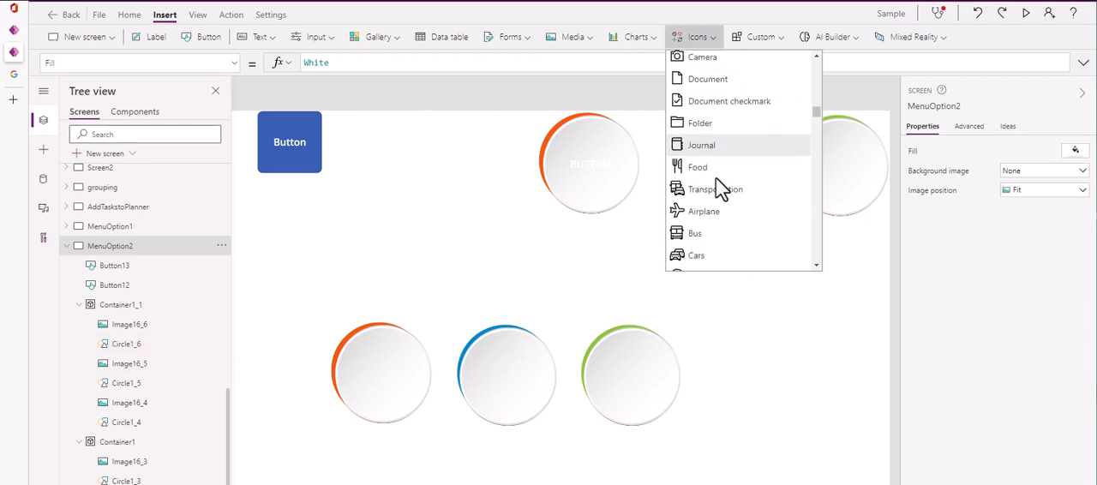
scroll(723, 188, "down", 10)
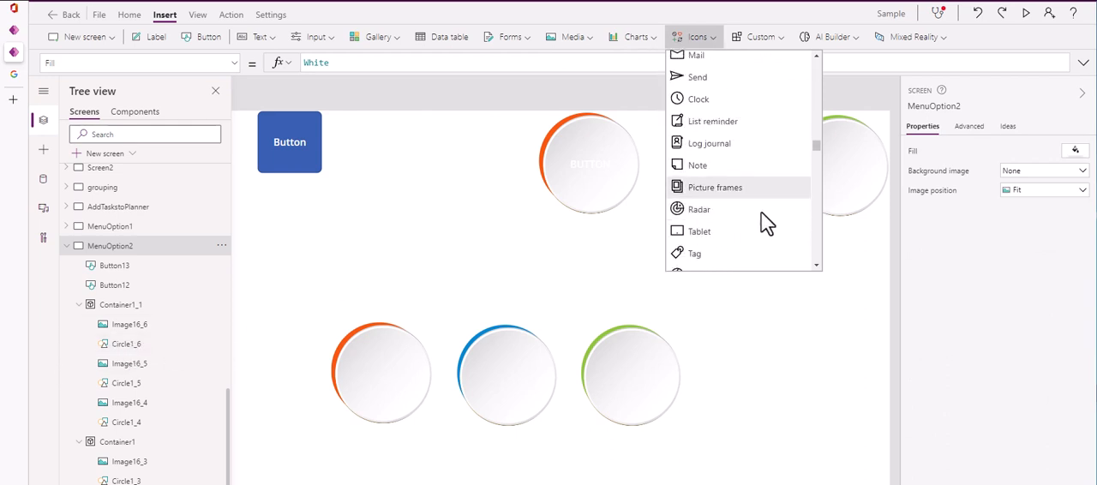
scroll(761, 213, "down", 10)
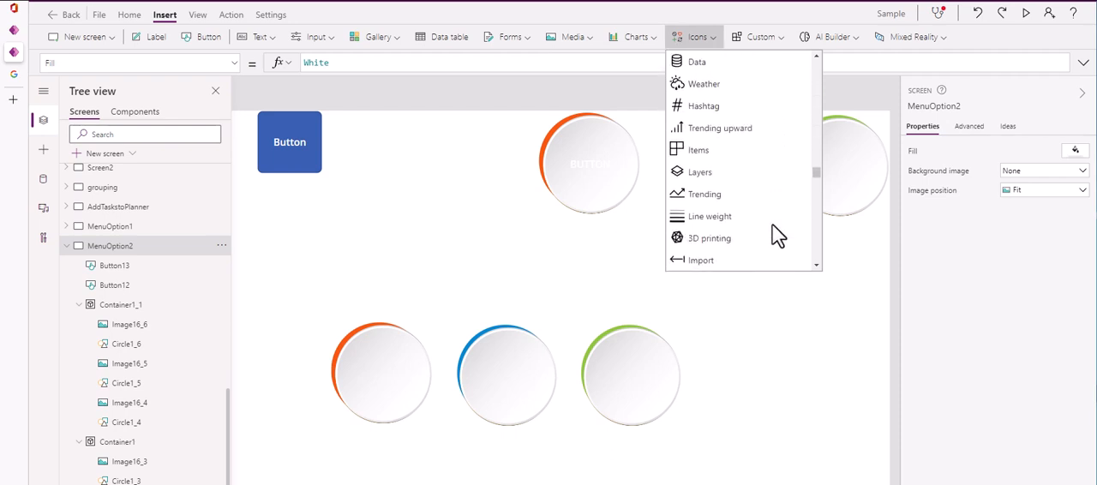
scroll(777, 237, "down", 10)
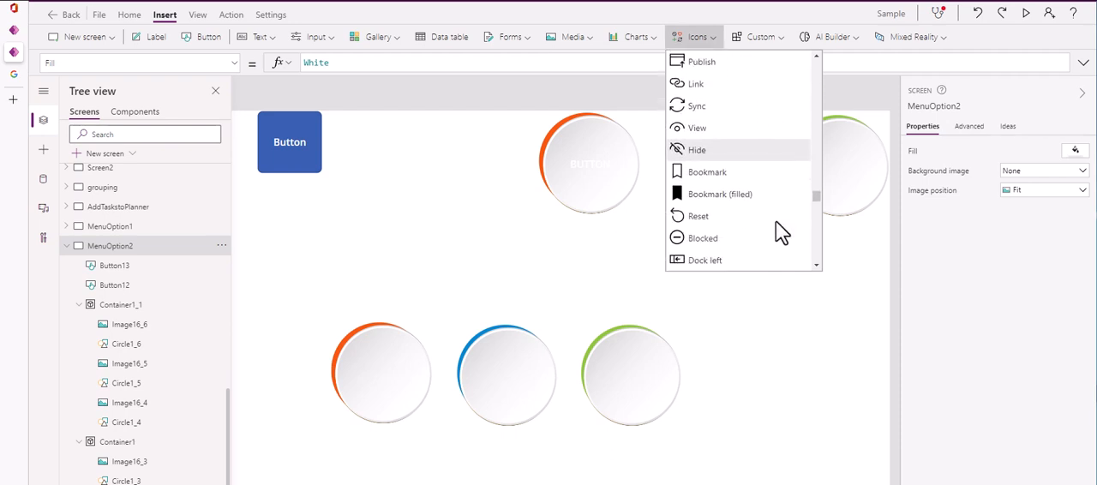
scroll(775, 221, "down", 10)
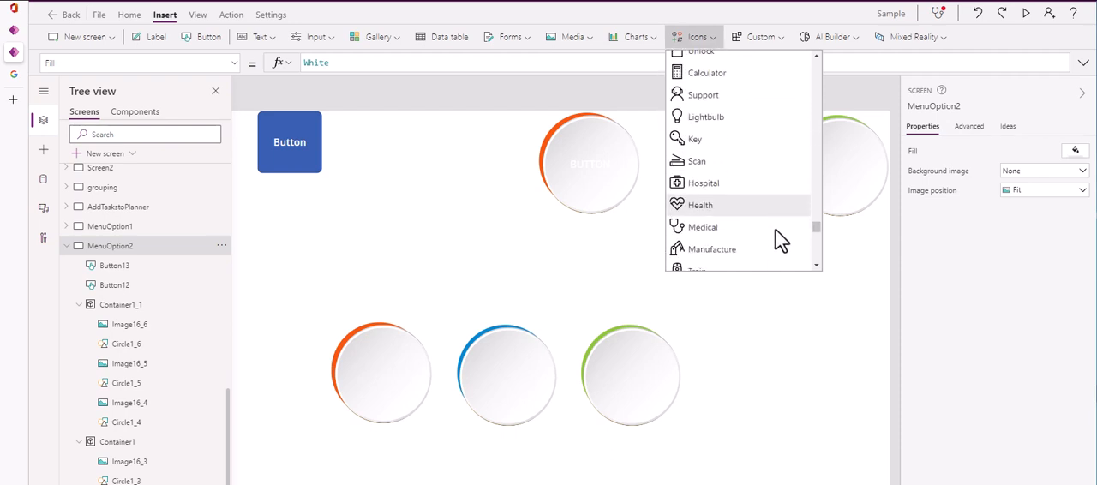
scroll(775, 230, "down", 10)
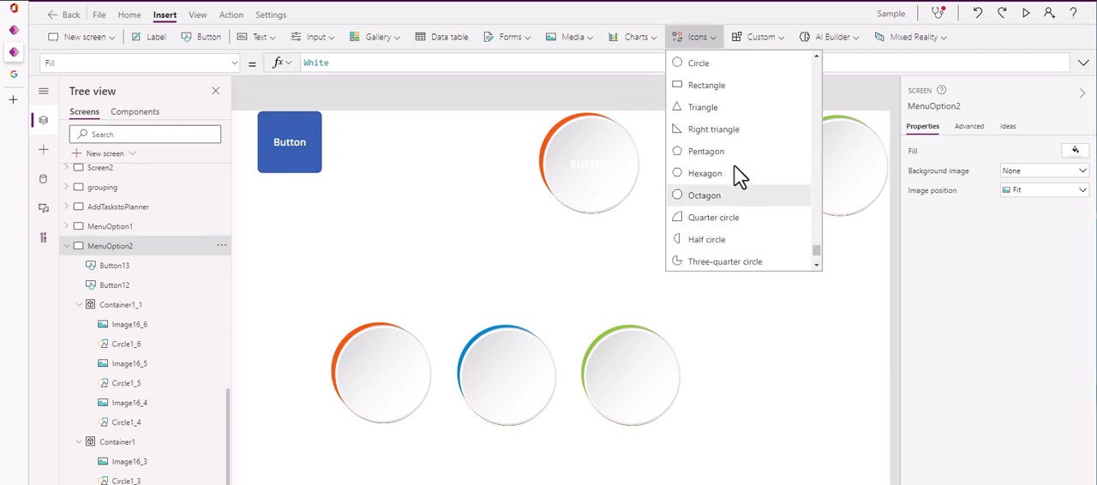
left_click(694, 64)
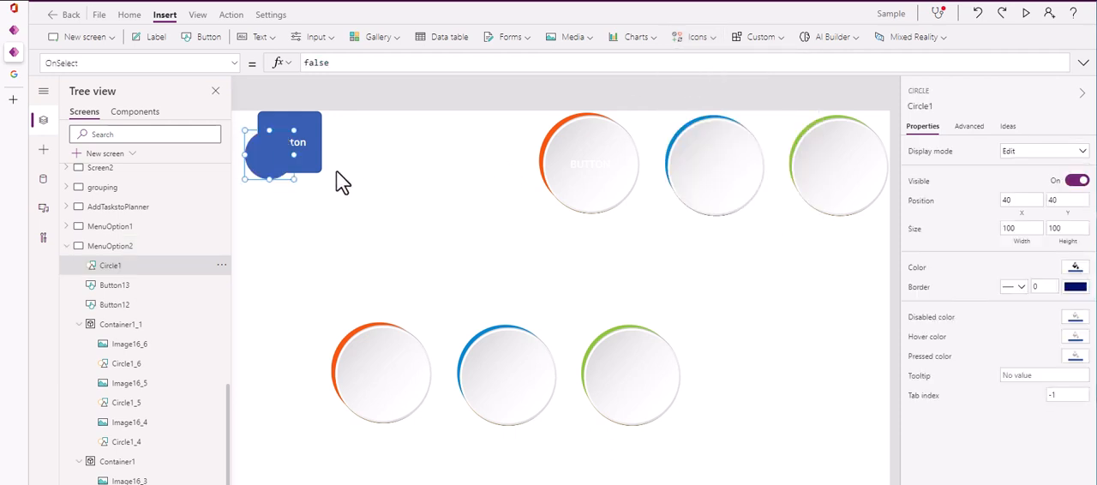
left_click_drag(271, 156, 418, 151)
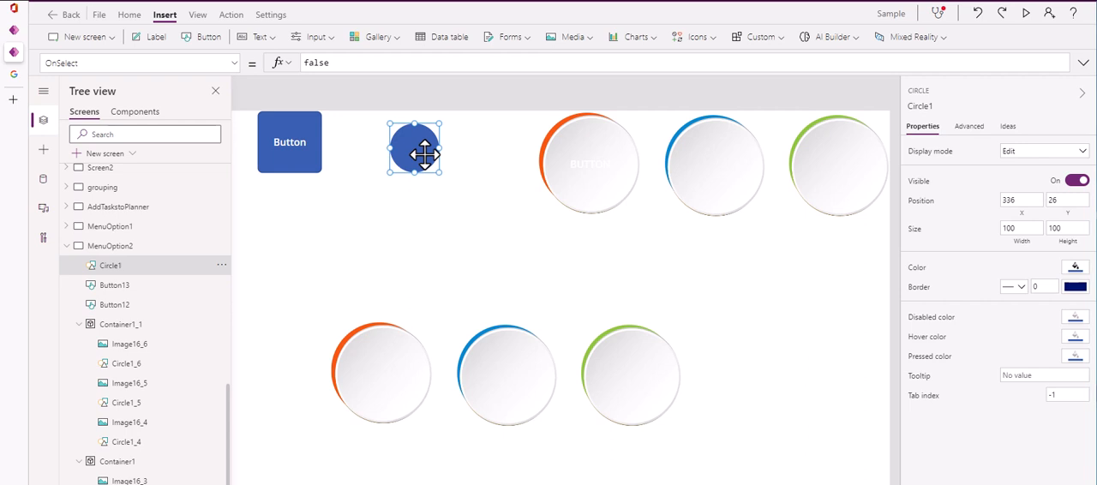
key("Delete")
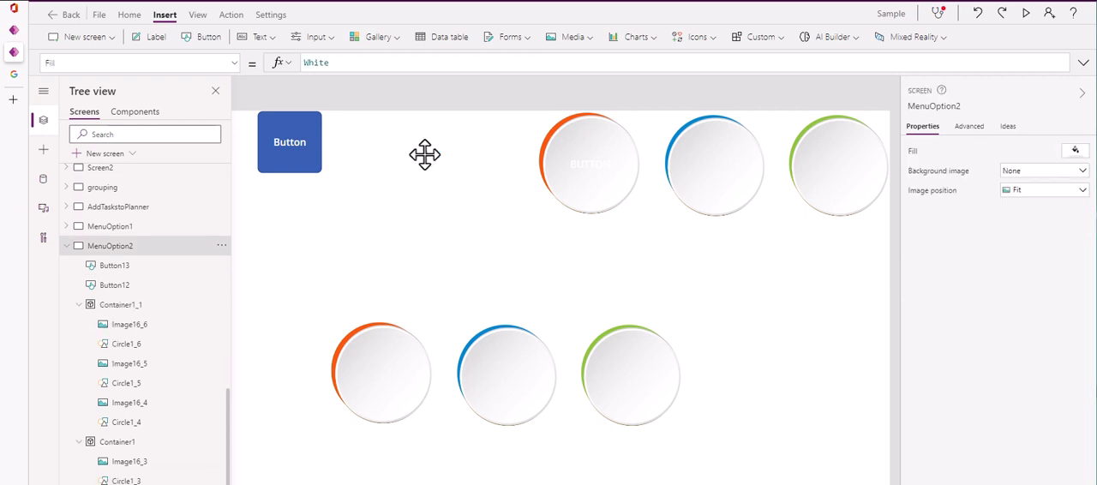